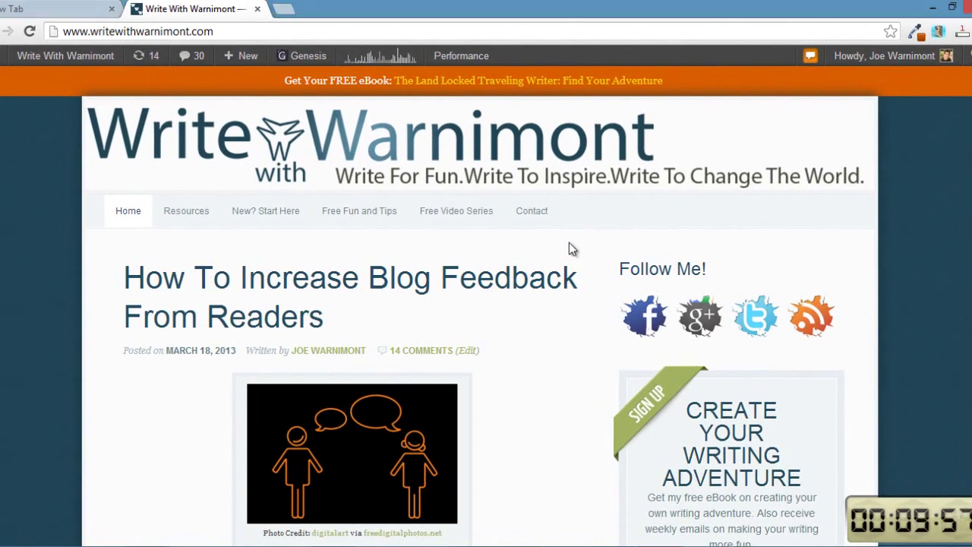
Scroll down the Write With Warnimont blog and follow its sidebar Bluehost Professional Web Hosting ad
scroll(572, 251, down, 6)
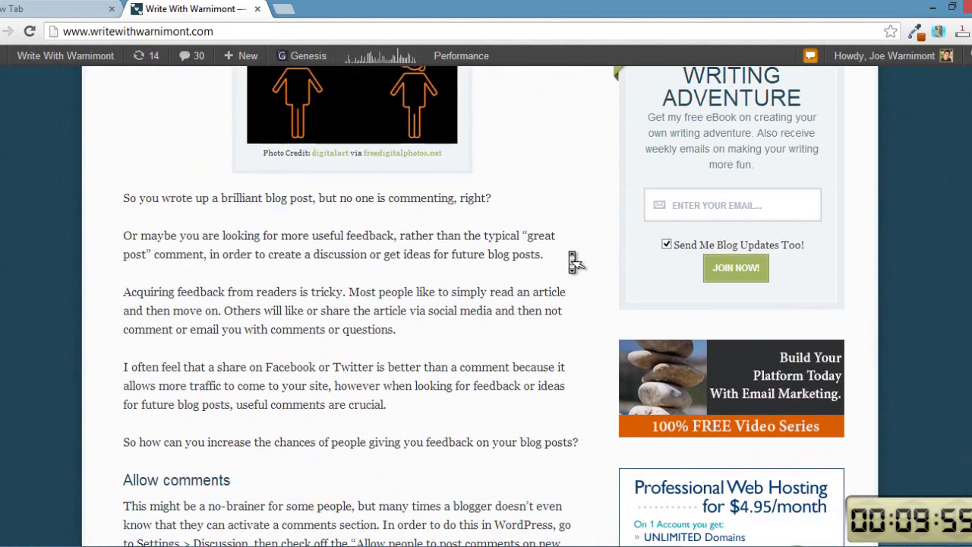
scroll(572, 258, down, 1)
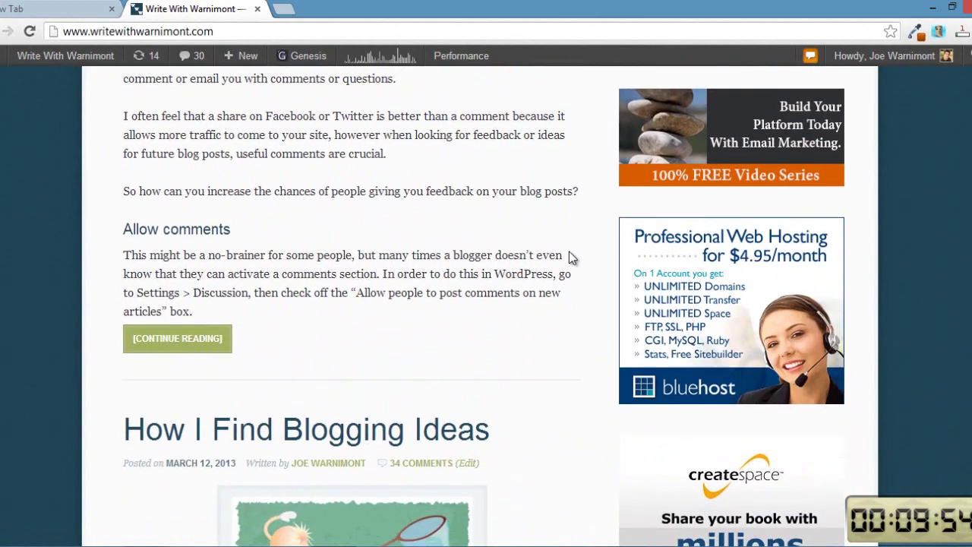
click(696, 279)
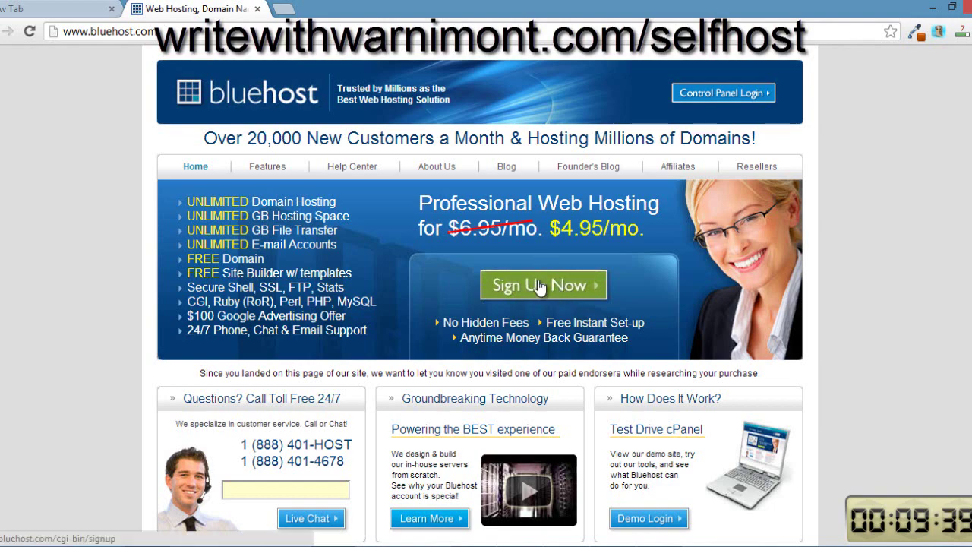
Start the Bluehost sign-up and request the new domain selfhostwithjoe.com
click(539, 287)
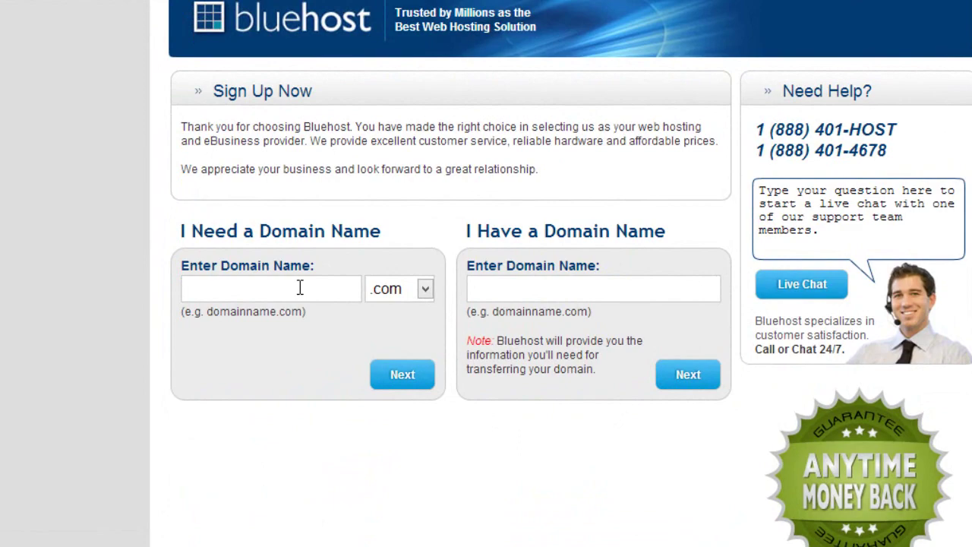
click(300, 287)
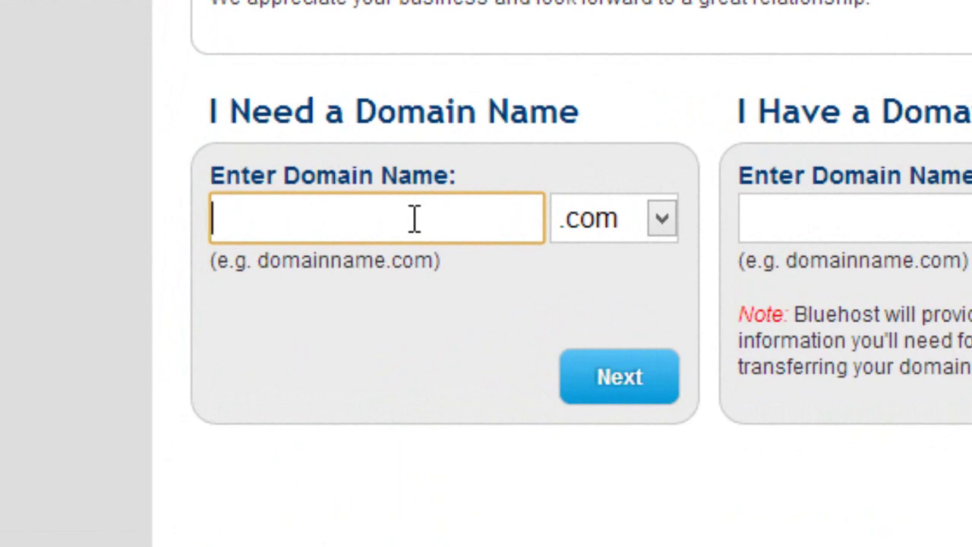
text(sel)
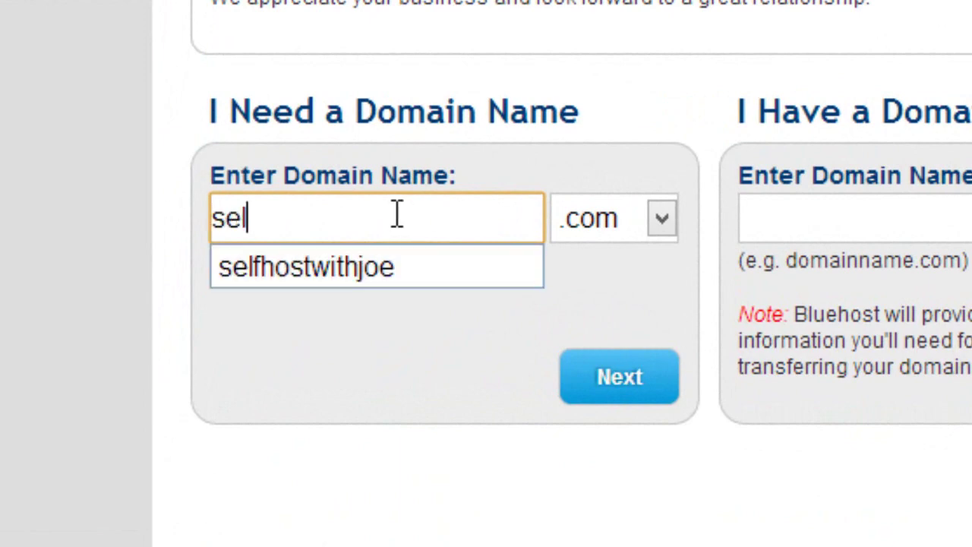
text(fhostwithjoe)
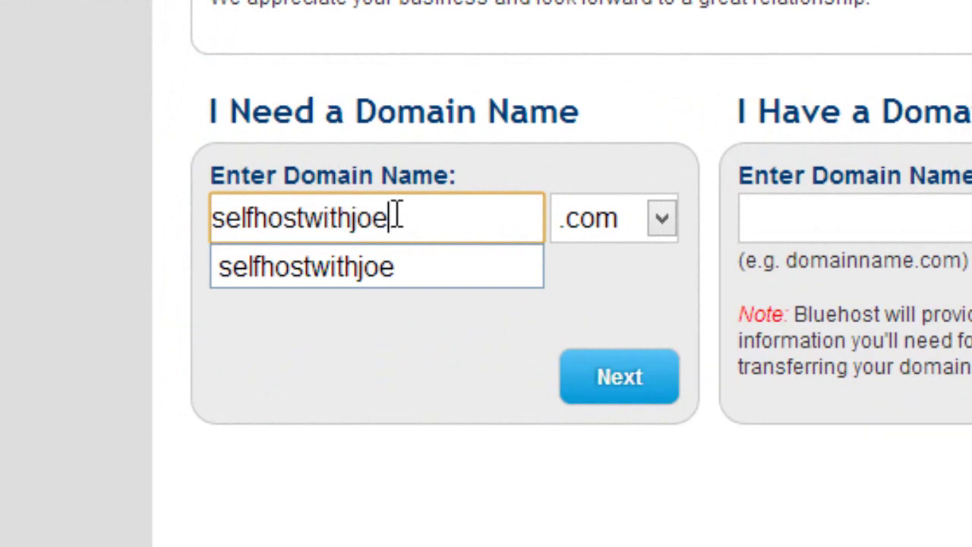
click(631, 401)
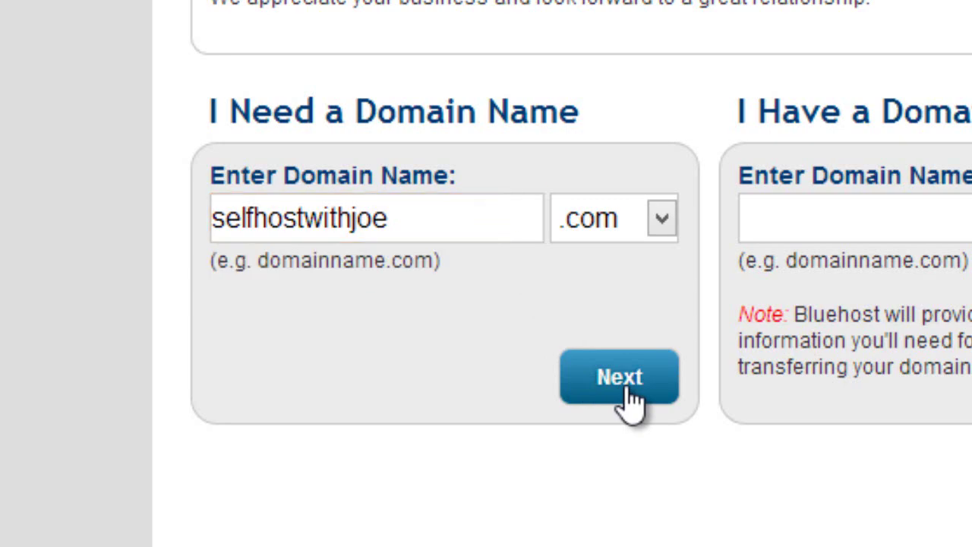
click(630, 401)
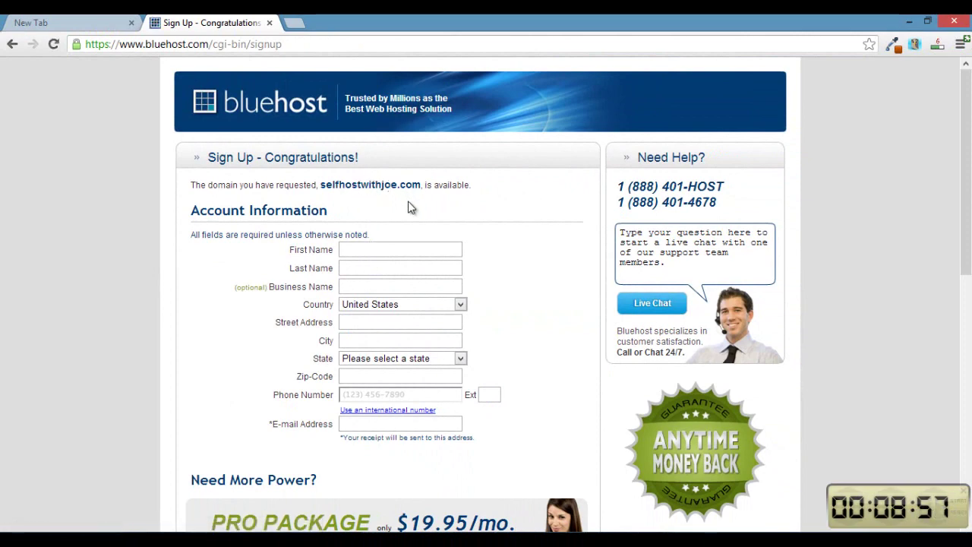
Fill the Account Information fields using the browser's autofilled contact details, then scroll to Package Information
click(384, 249)
scroll(386, 255, down, 1)
scroll(385, 255, down, 1)
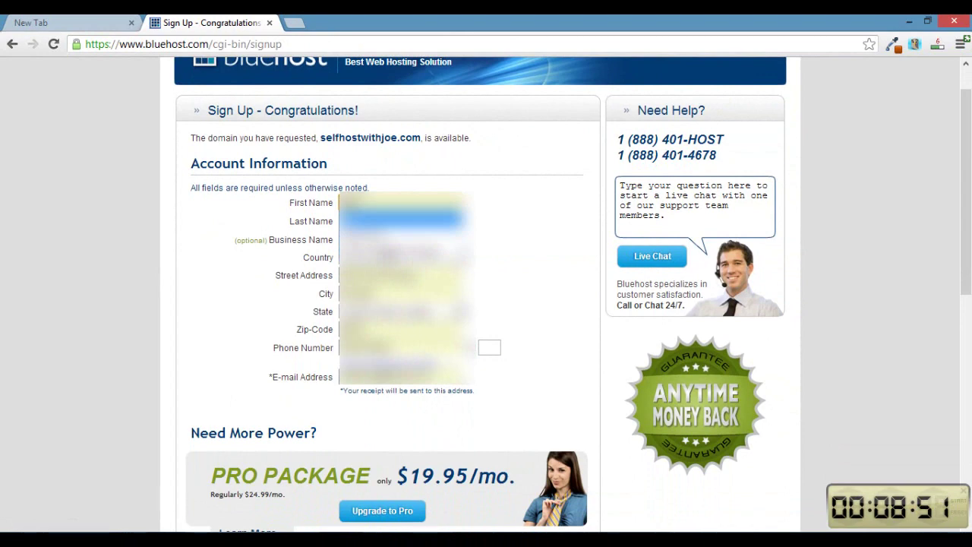
key(Return)
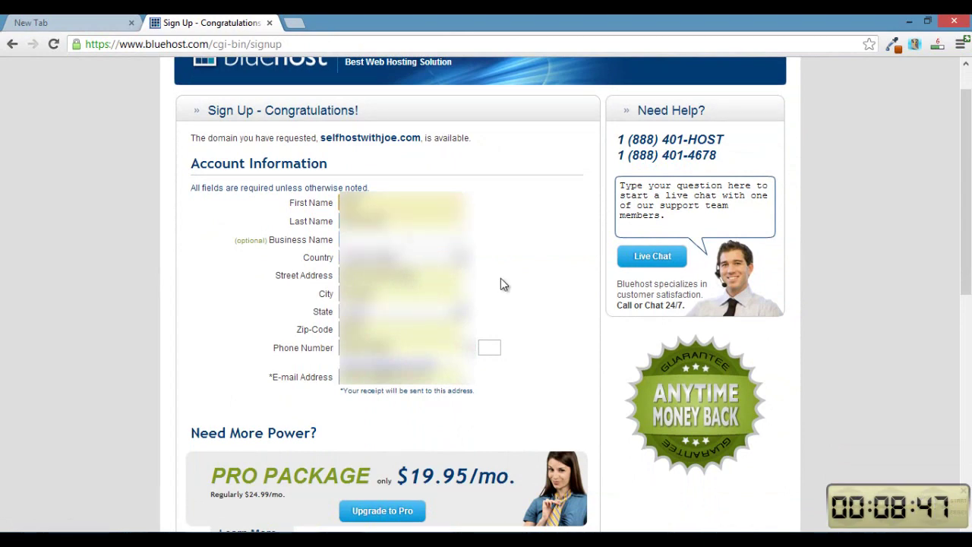
scroll(501, 284, down, 1)
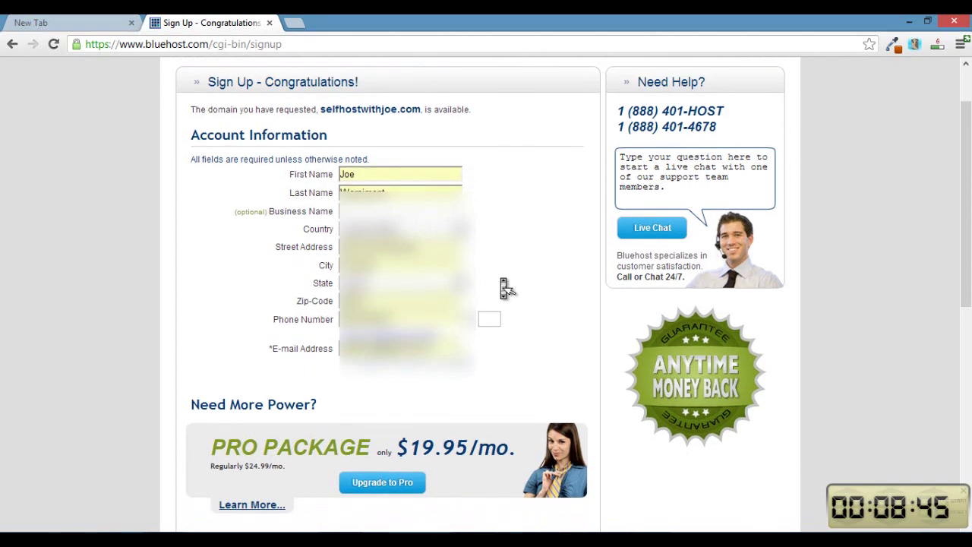
scroll(504, 287, down, 5)
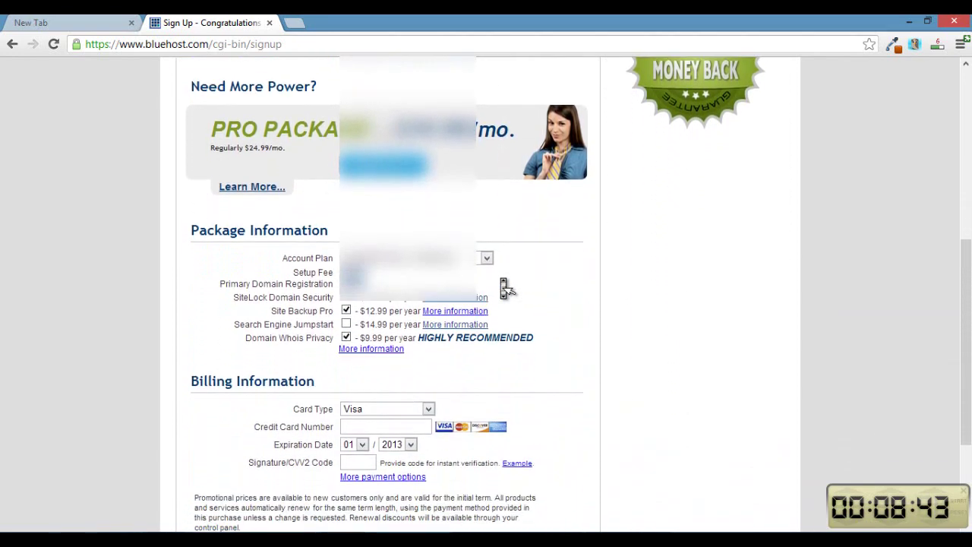
scroll(505, 287, down, 2)
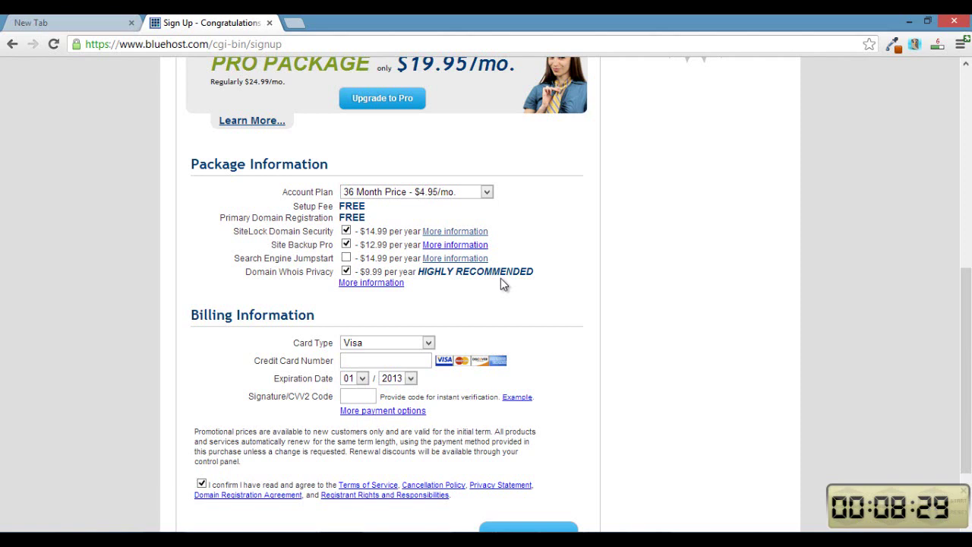
Choose the 12 Month Price ($6.95/mo.) plan and untick SiteLock, Site Backup Pro and Domain Whois Privacy
click(486, 193)
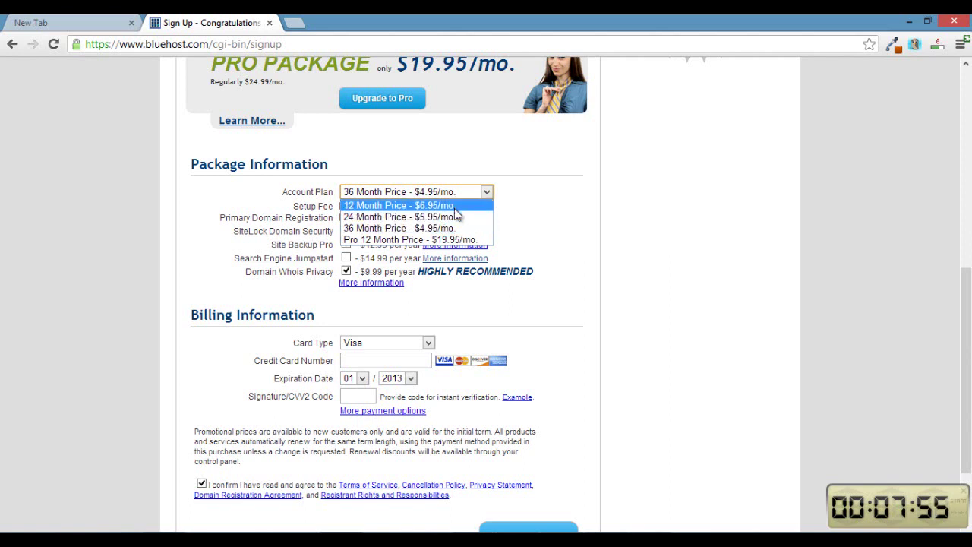
click(454, 208)
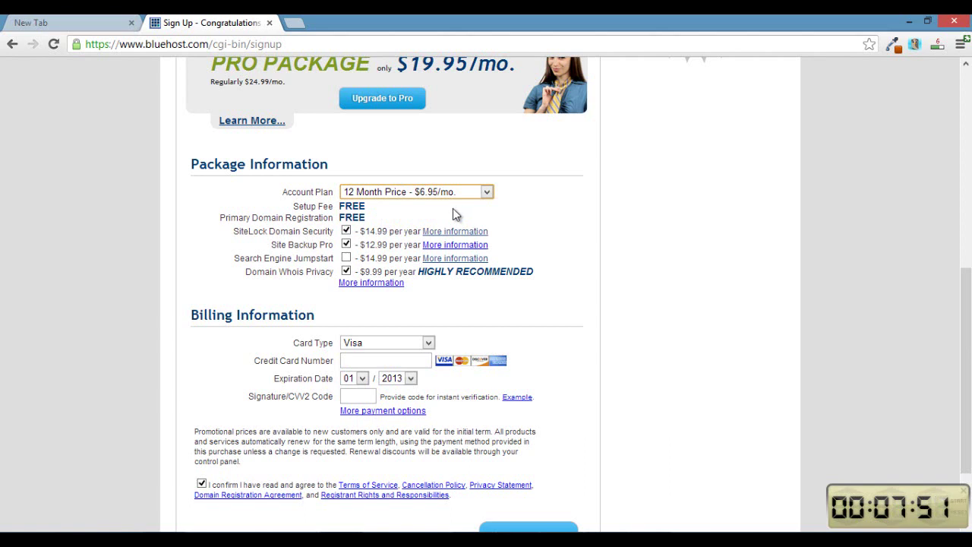
click(347, 232)
click(347, 245)
click(347, 272)
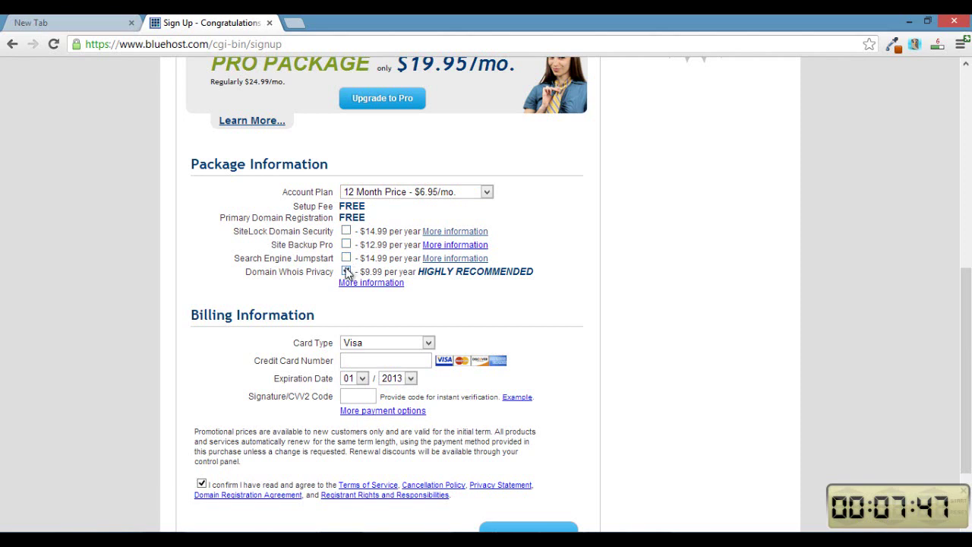
click(347, 271)
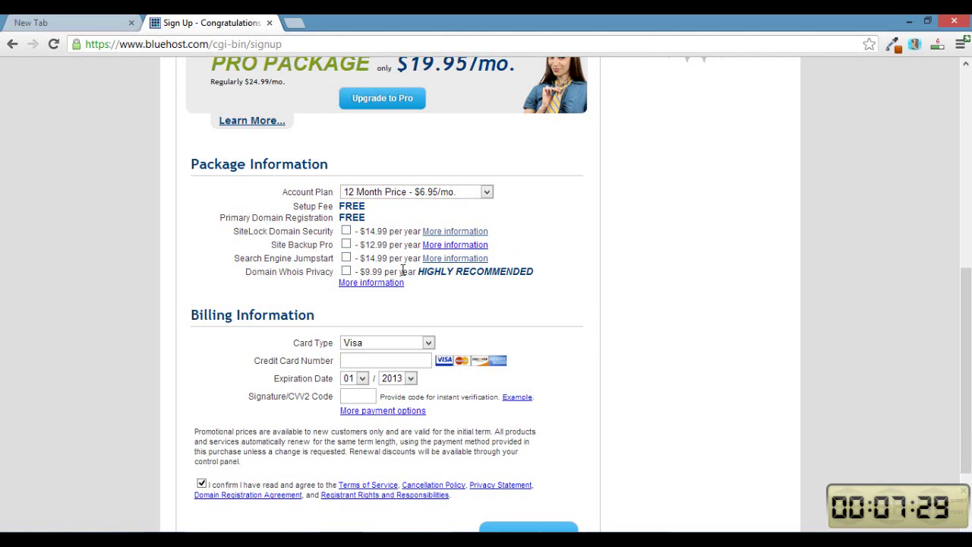
Set the card type to Master Card and choose the card's expiration month and year
click(431, 342)
click(396, 368)
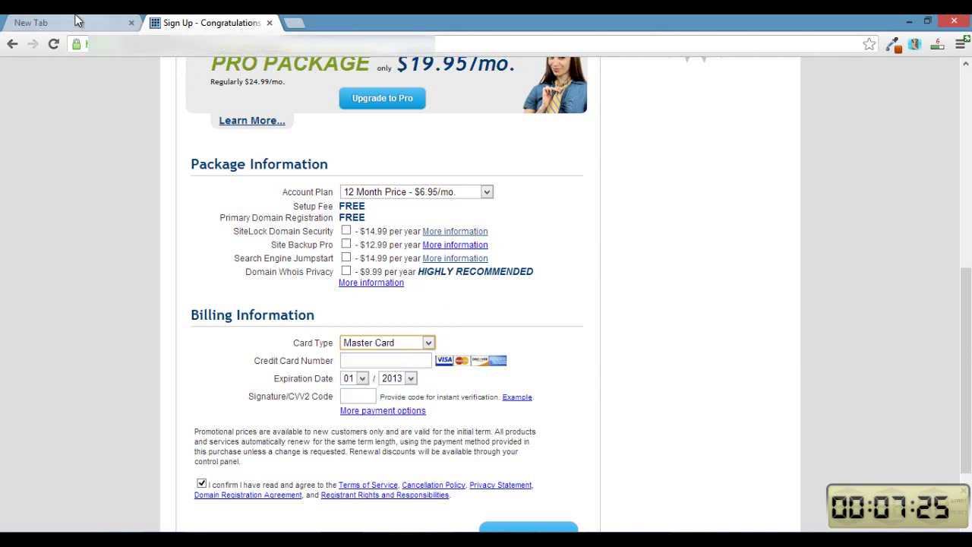
click(75, 23)
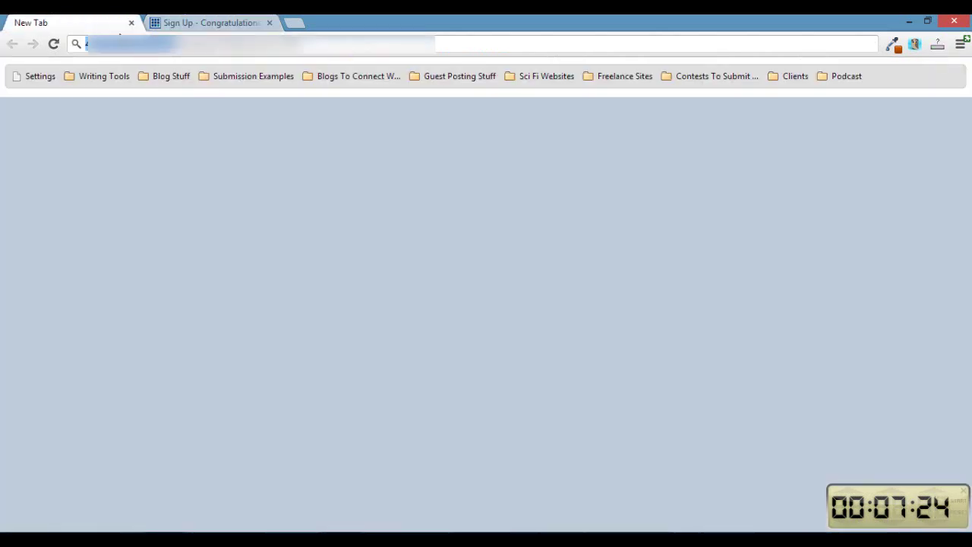
click(191, 22)
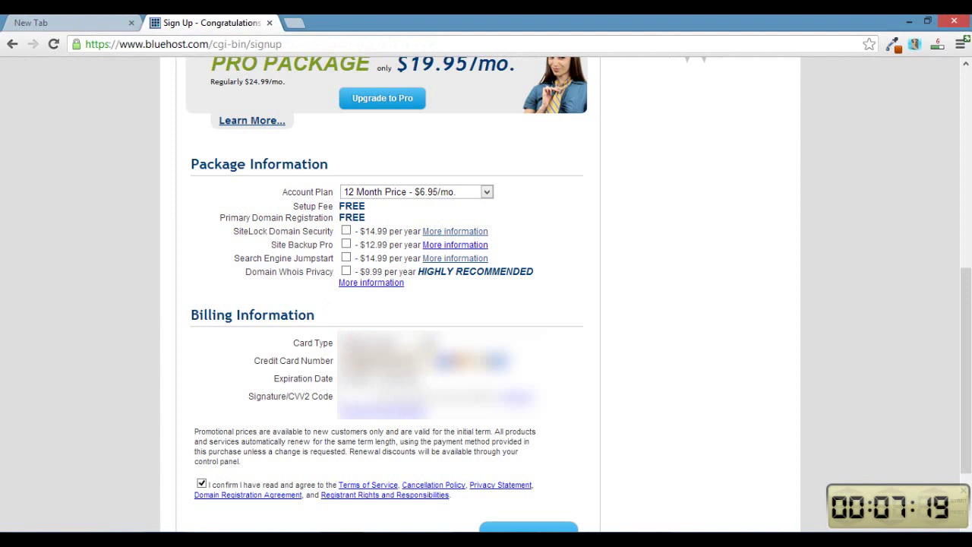
click(360, 380)
click(357, 415)
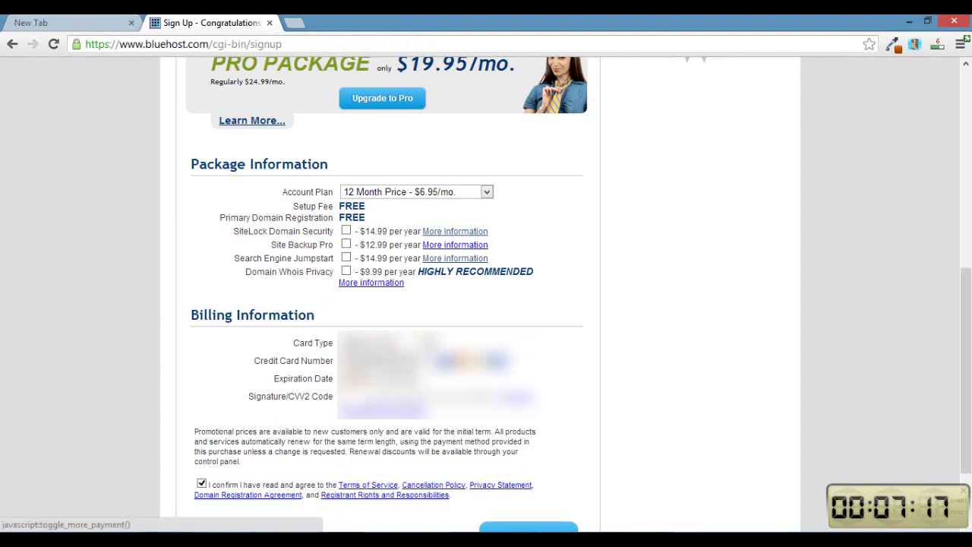
click(403, 379)
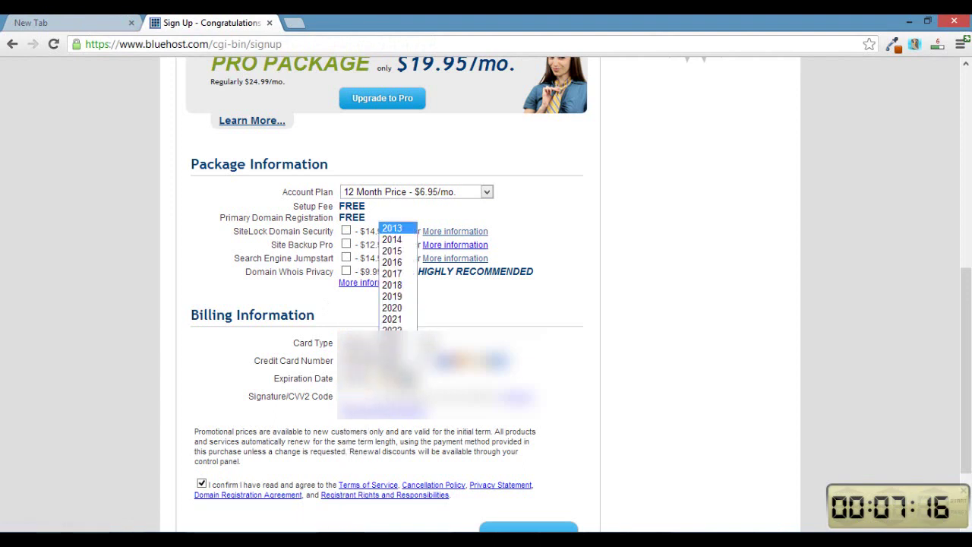
click(395, 251)
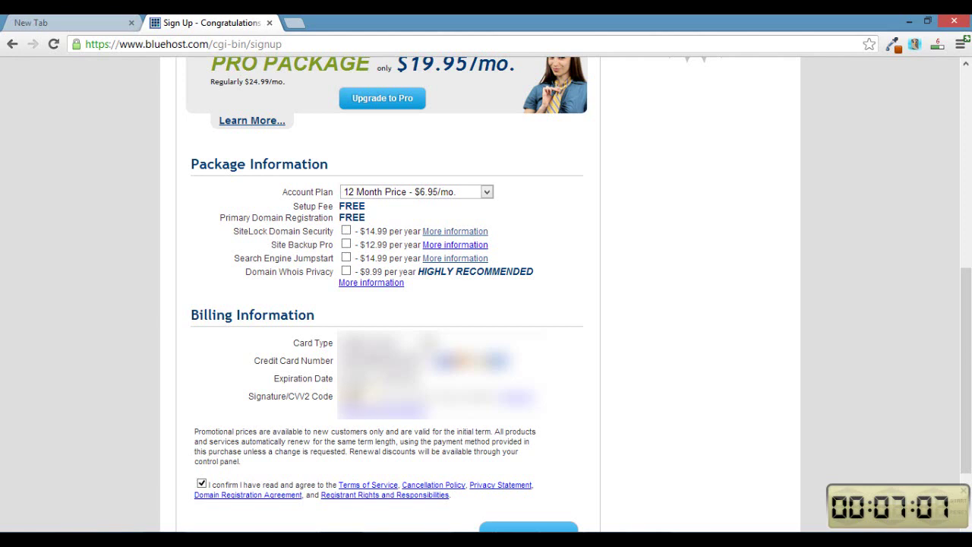
scroll(555, 368, down, 1)
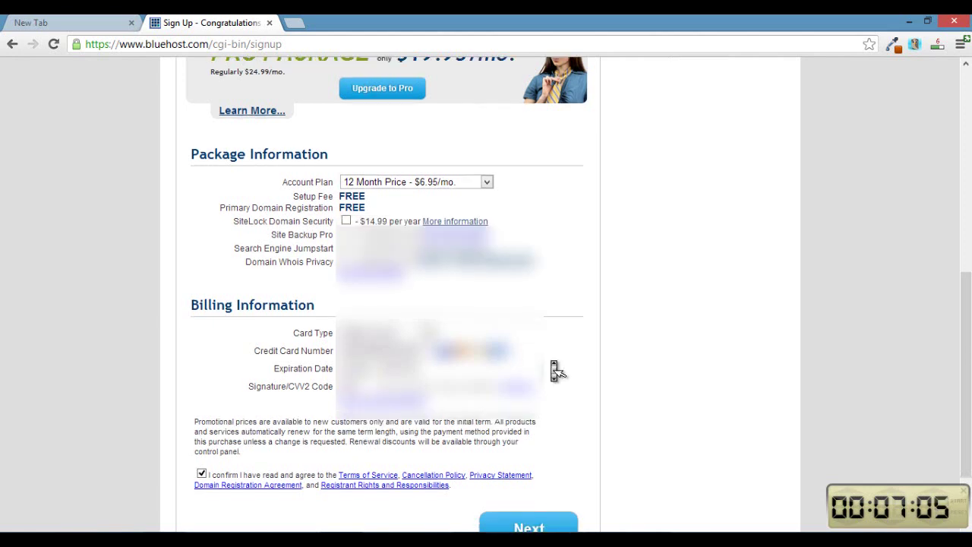
scroll(554, 369, down, 2)
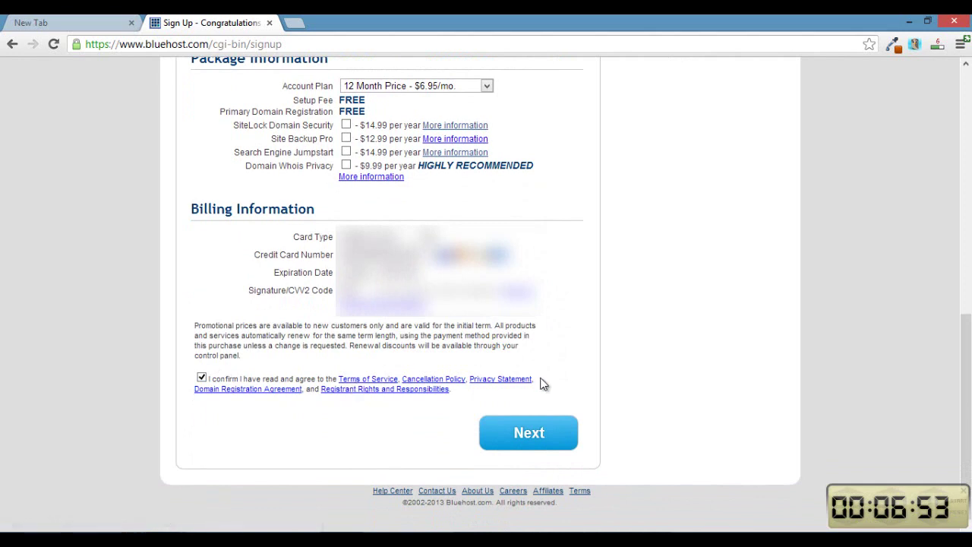
Submit the sign-up and payment details, then complete the purchase without adding any upgrades
click(529, 439)
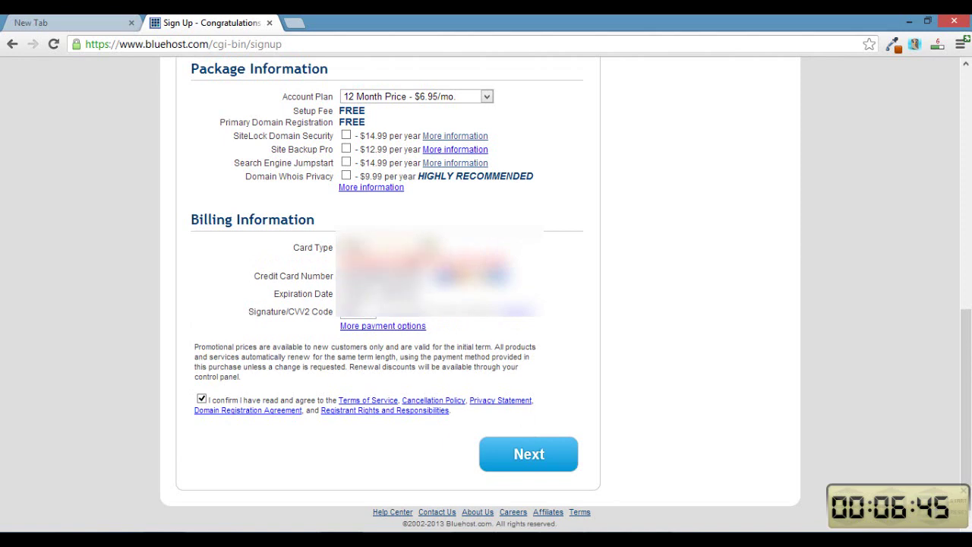
click(513, 454)
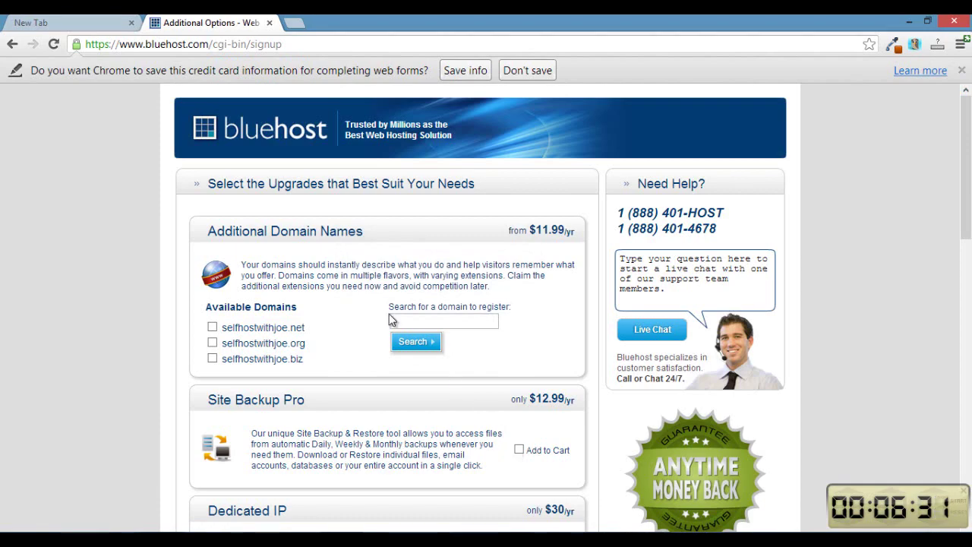
scroll(389, 321, down, 15)
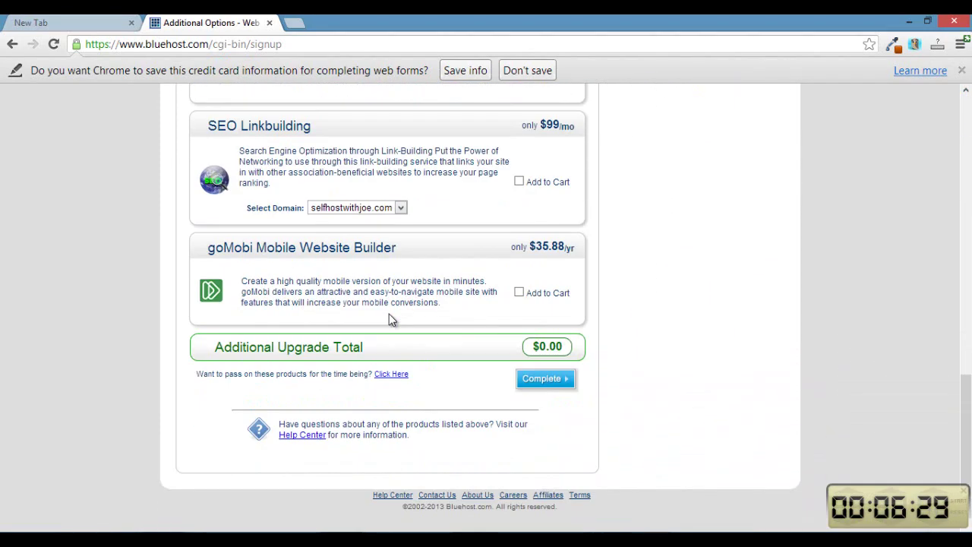
click(543, 376)
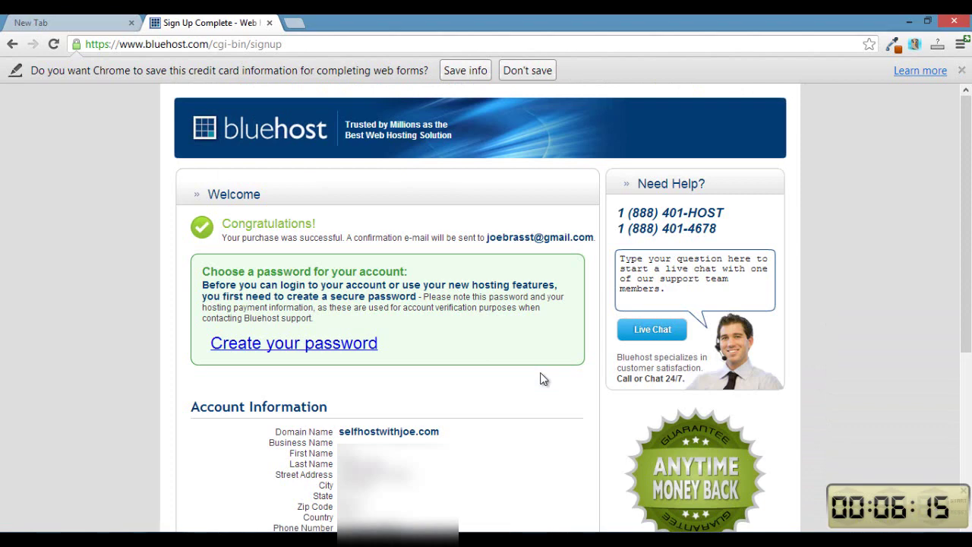
Open the account password page and generate a strong random password
scroll(544, 377, down, 1)
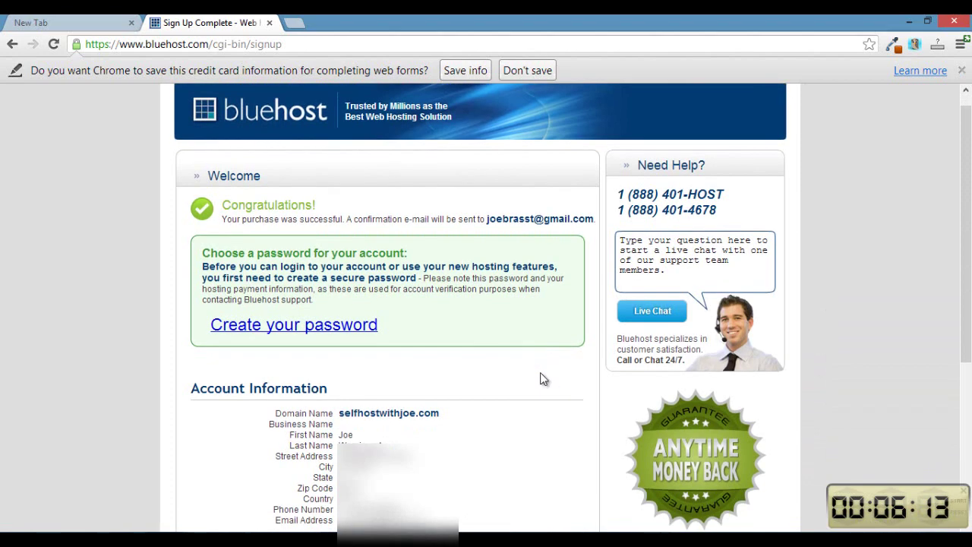
click(333, 332)
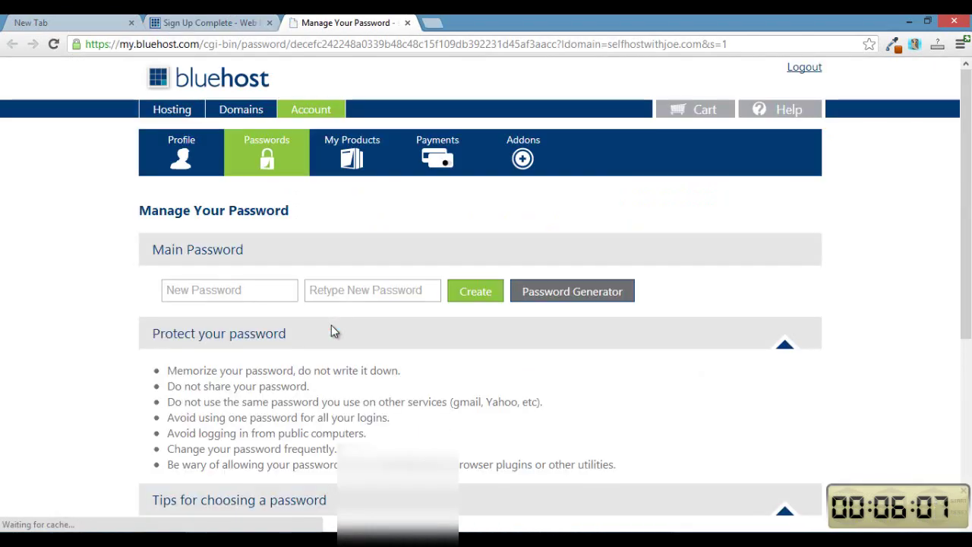
click(566, 298)
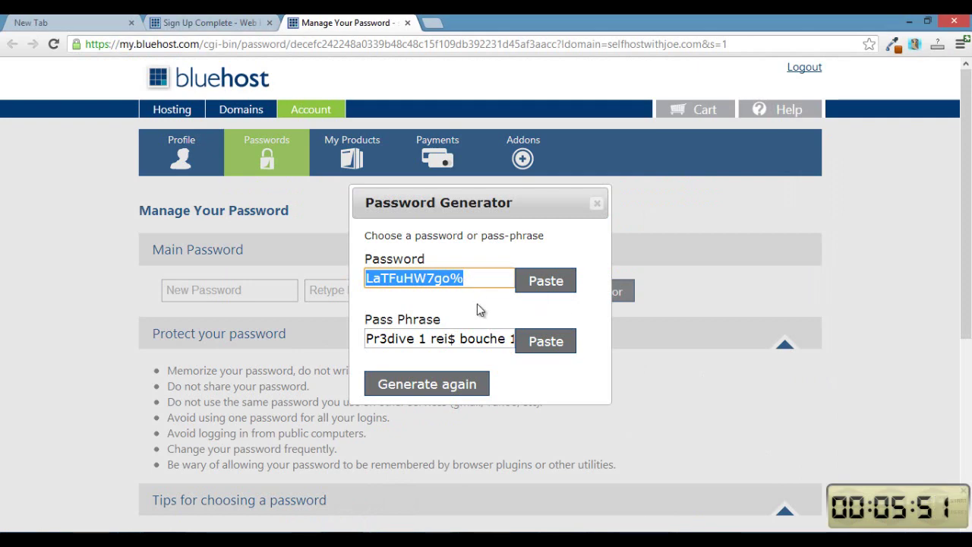
click(597, 205)
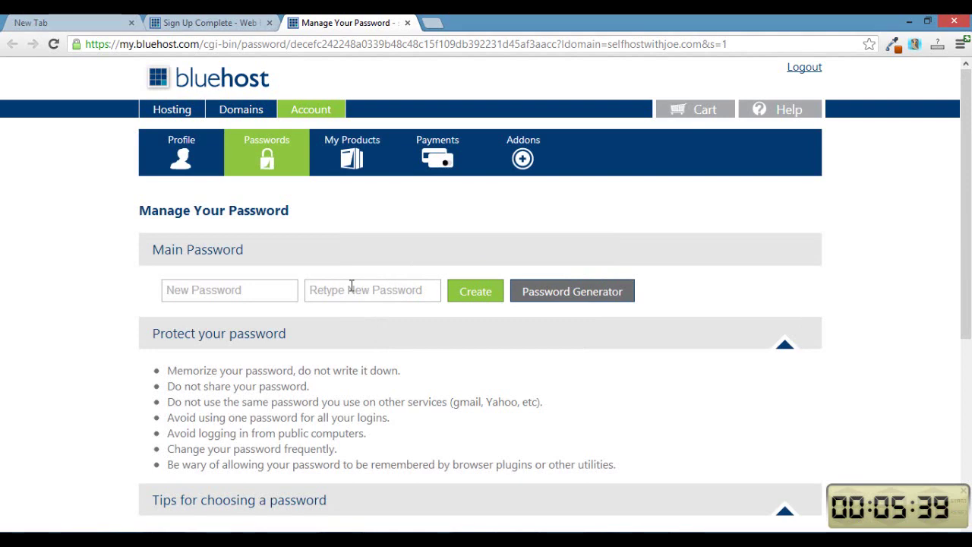
Paste the generated password into the New and Retype fields and create it
click(277, 288)
key(ctrl+v)
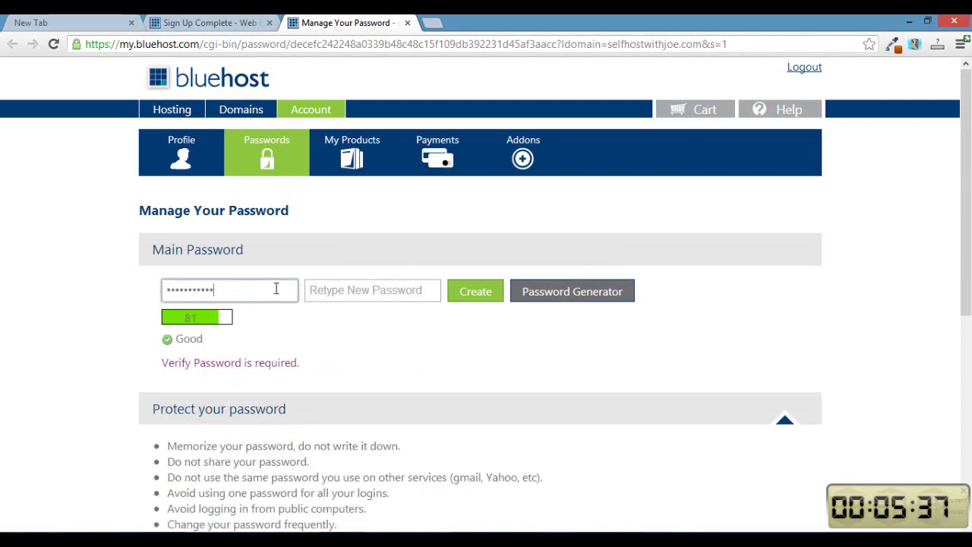
click(341, 293)
key(ctrl+v)
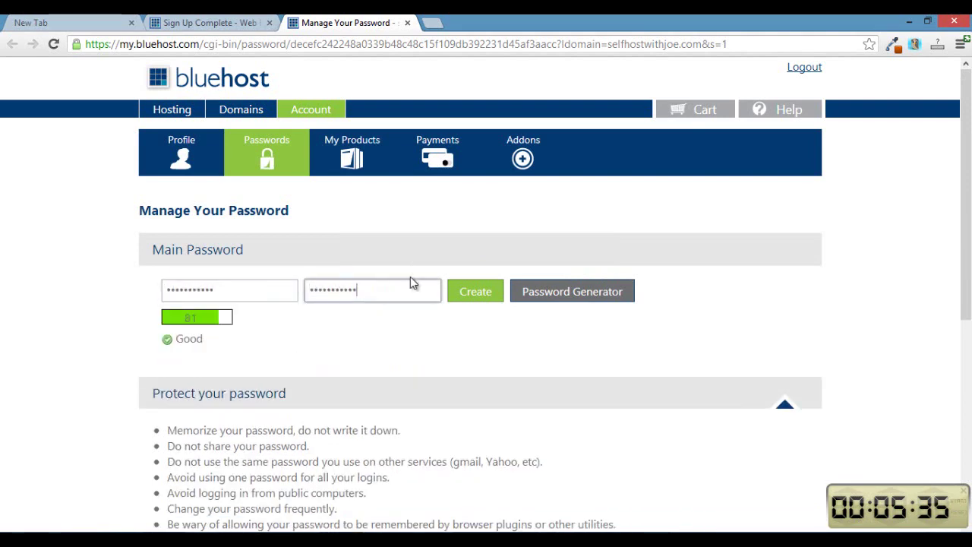
click(476, 292)
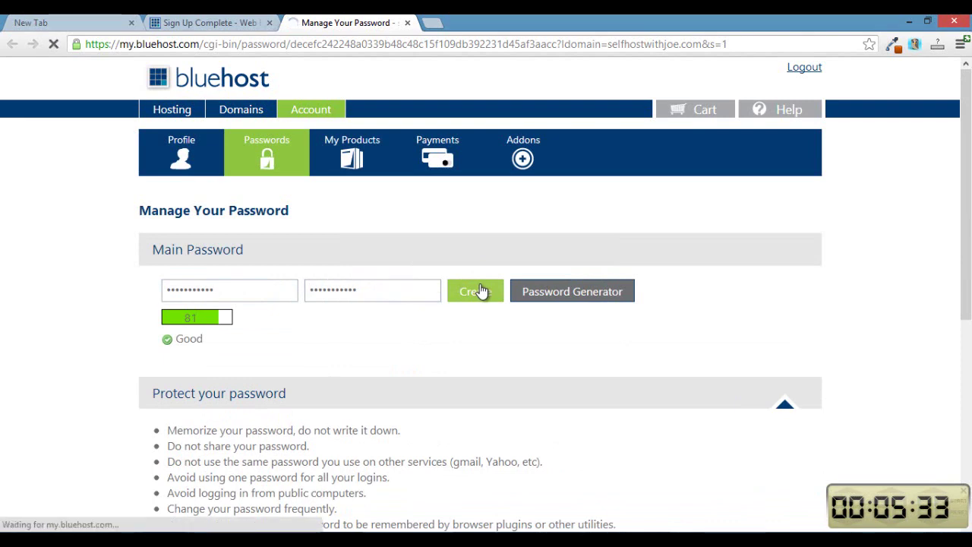
Paste the copied password into a new tab's address bar, then return to the Sign Up Complete tab
click(73, 20)
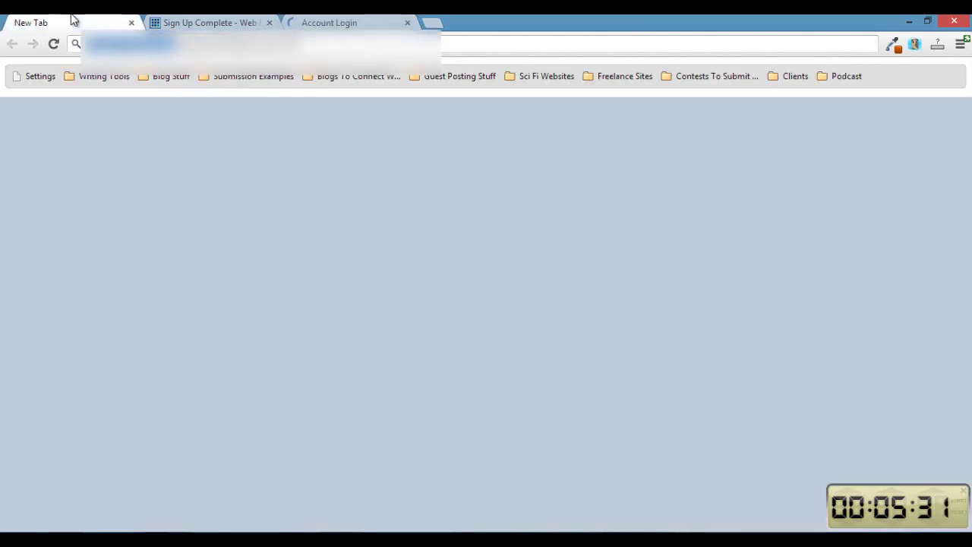
click(327, 44)
key(ctrl+v)
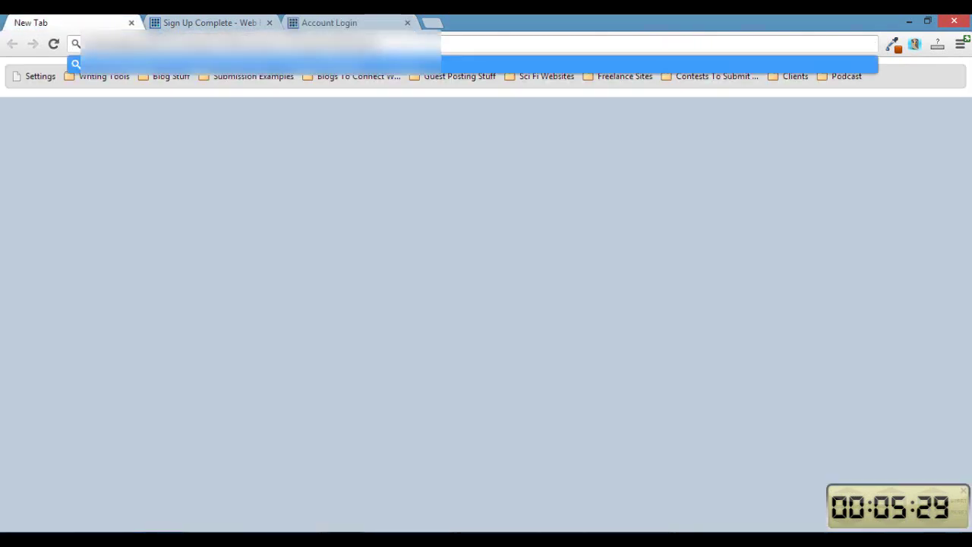
click(239, 22)
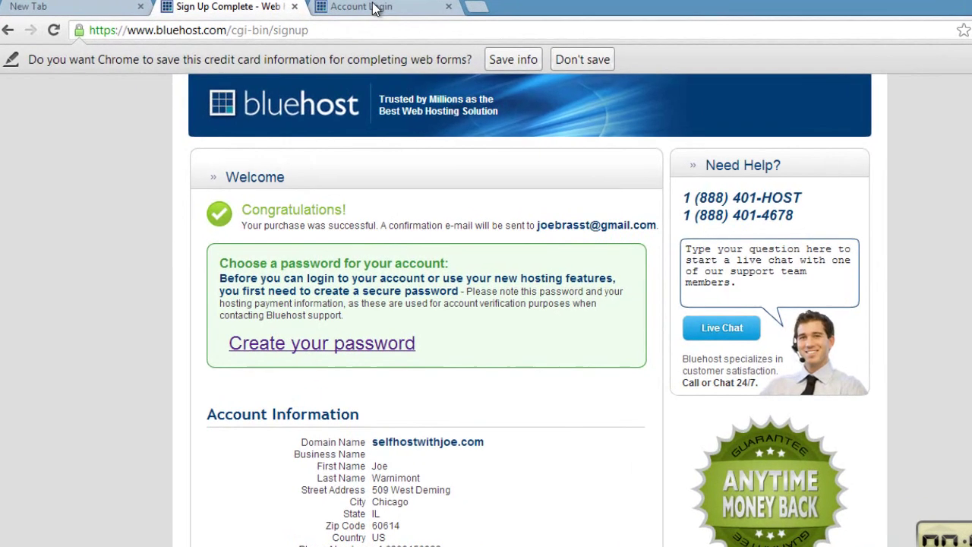
Log in on the Account Login tab by pasting the account password
click(350, 23)
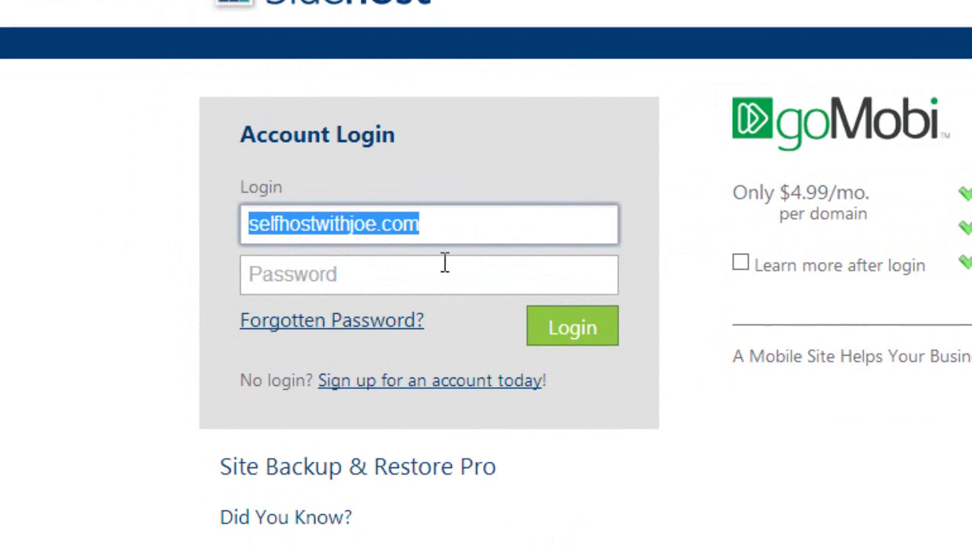
click(426, 275)
key(ctrl+v)
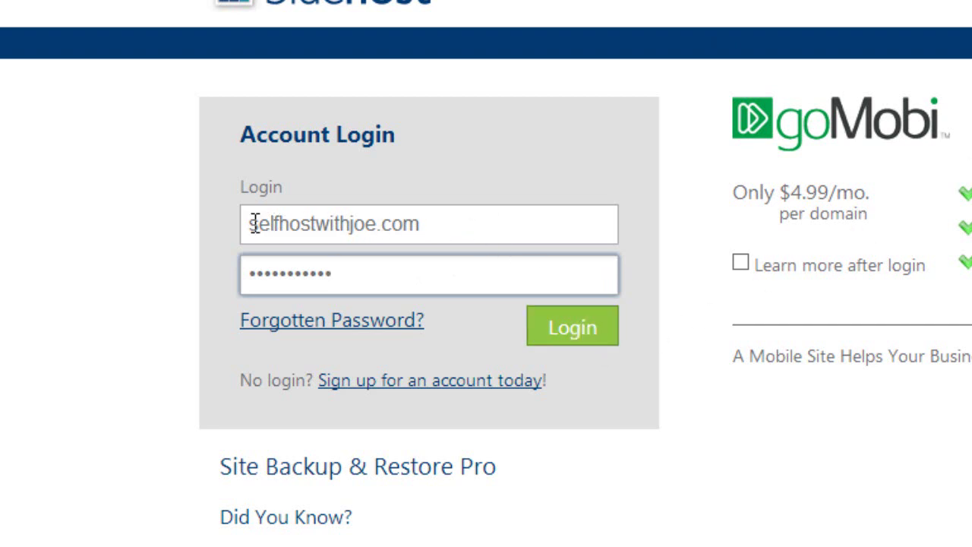
click(551, 333)
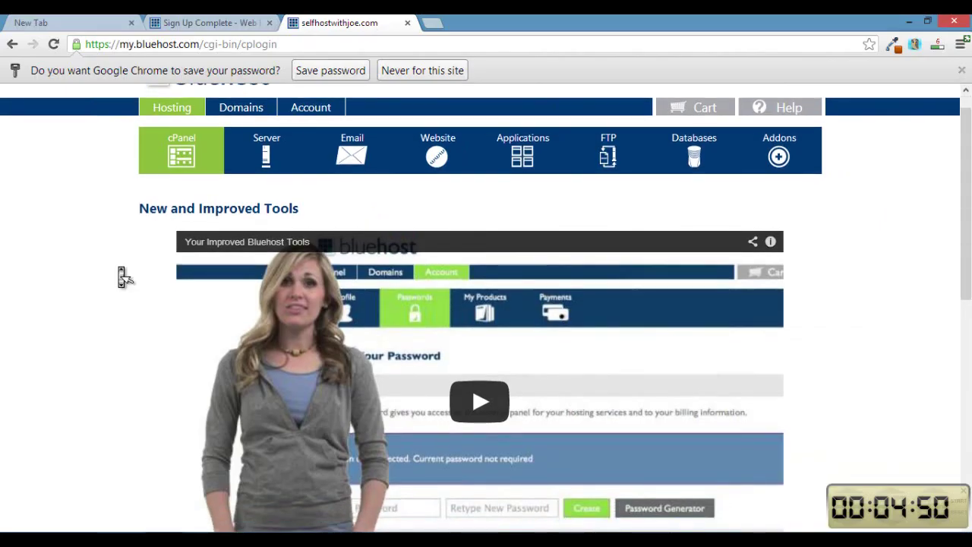
scroll(121, 275, down, 4)
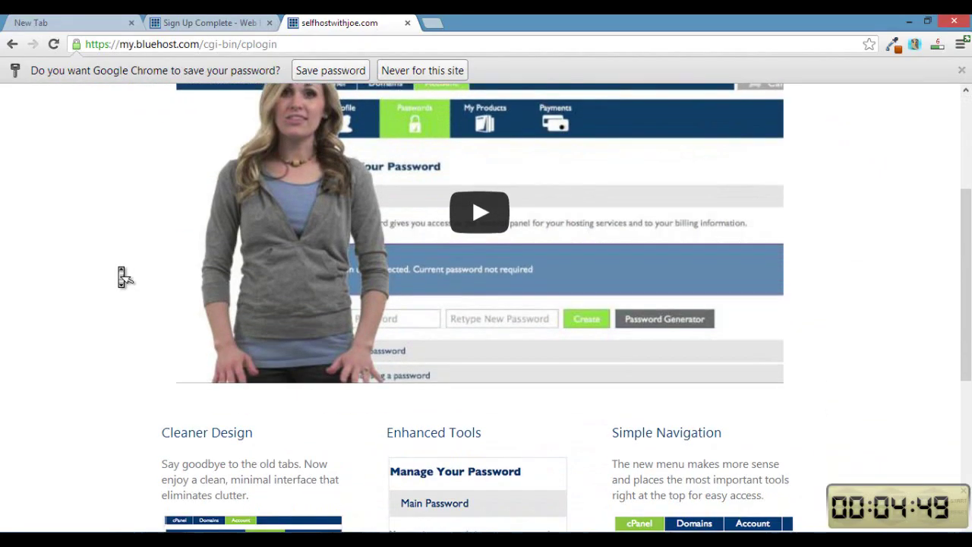
scroll(121, 277, down, 3)
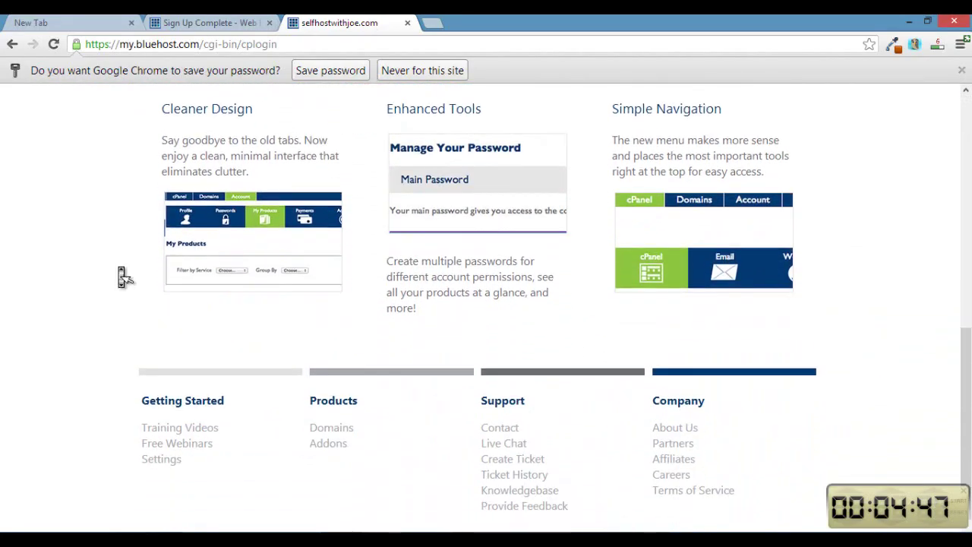
scroll(122, 277, up, 2)
scroll(122, 277, up, 5)
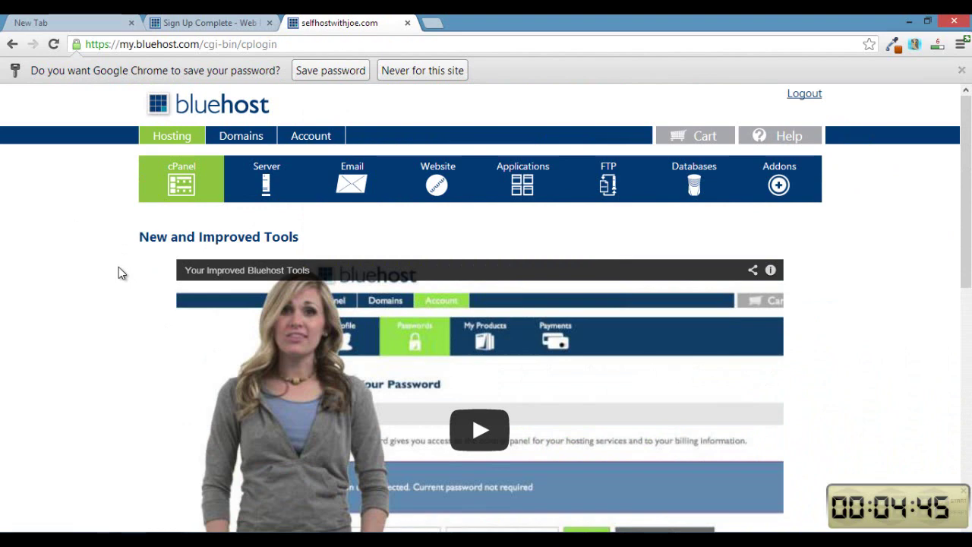
scroll(119, 266, down, 1)
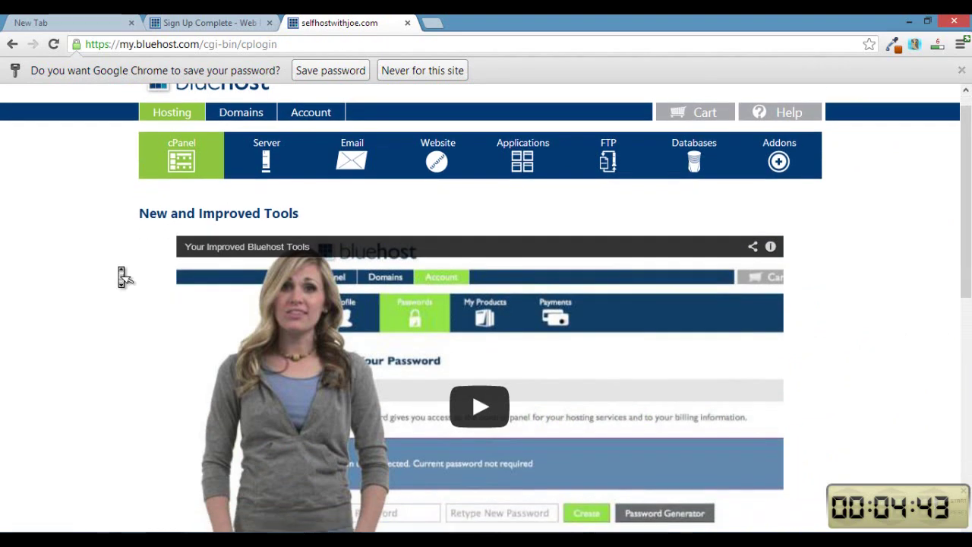
scroll(120, 272, up, 1)
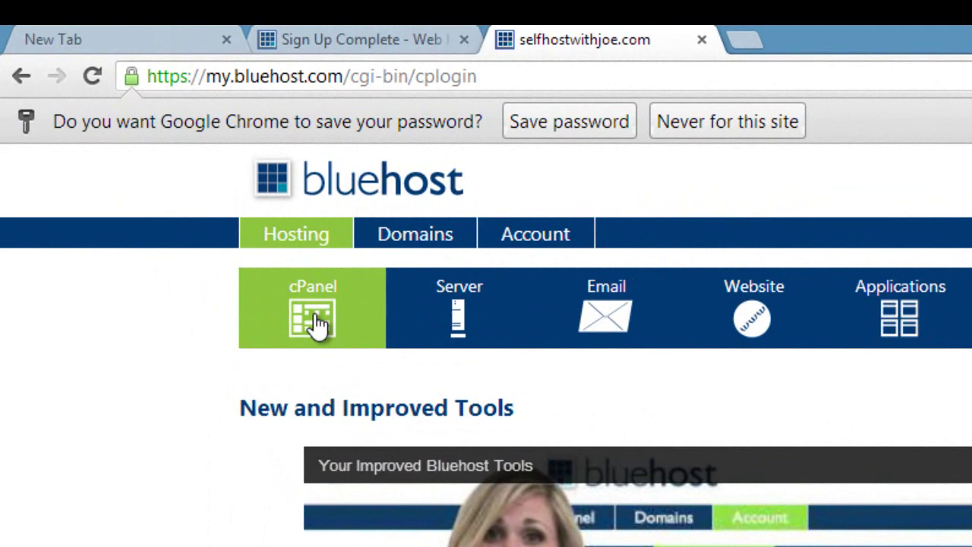
Open cPanel, dismiss the welcome wizard with Don't show this again, and scroll to Site Builders
click(318, 325)
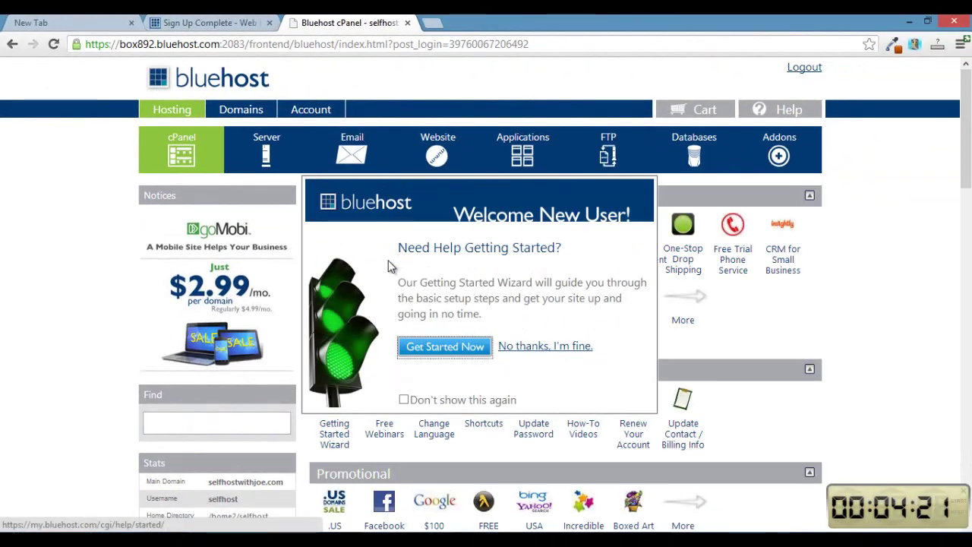
click(404, 401)
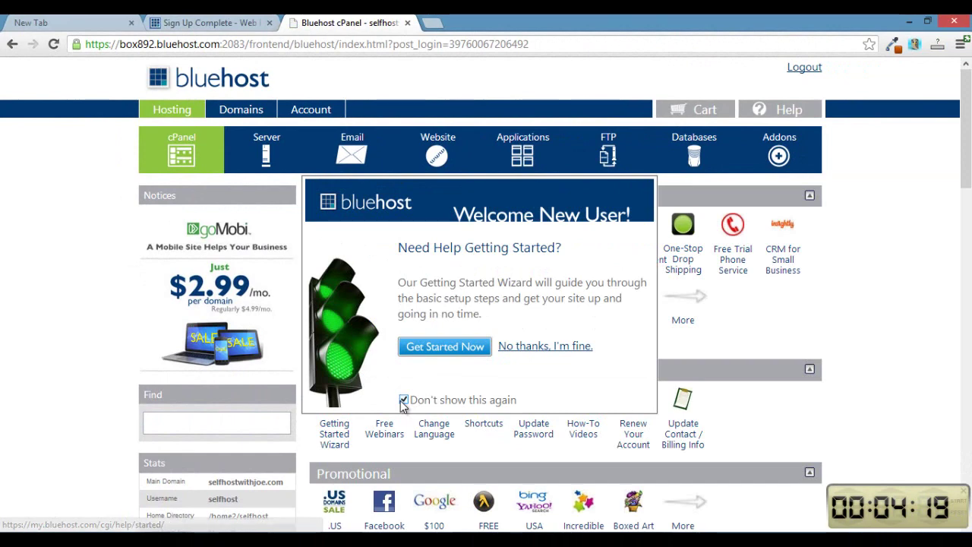
click(530, 349)
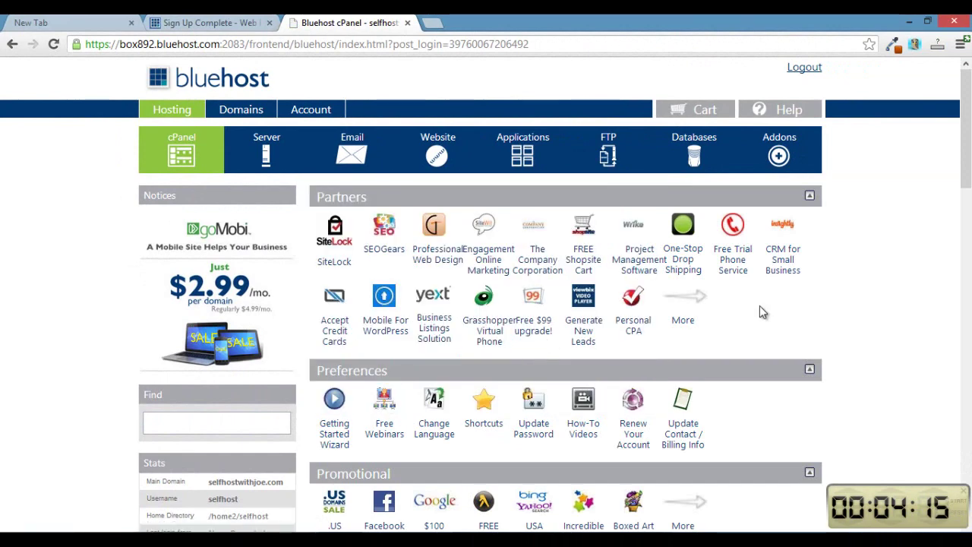
scroll(765, 317, down, 5)
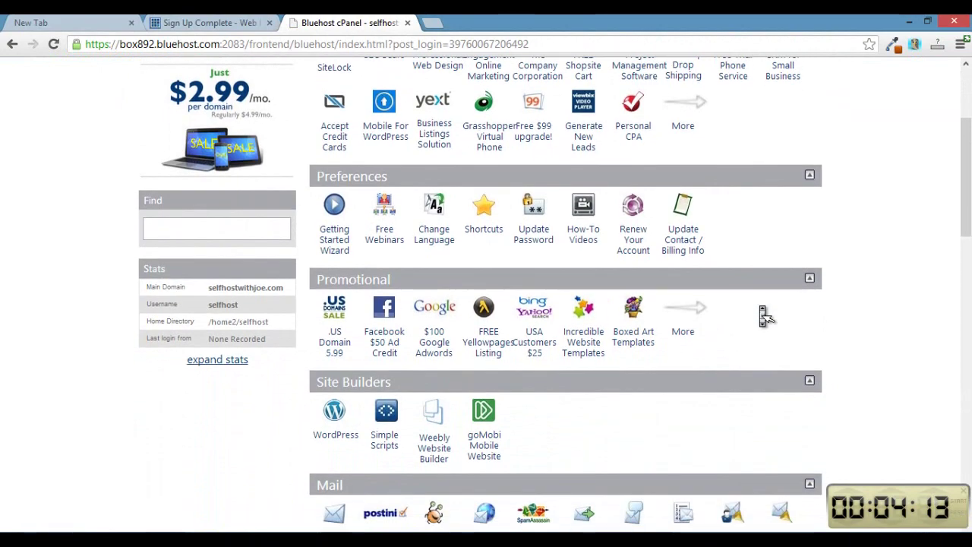
scroll(760, 311, up, 2)
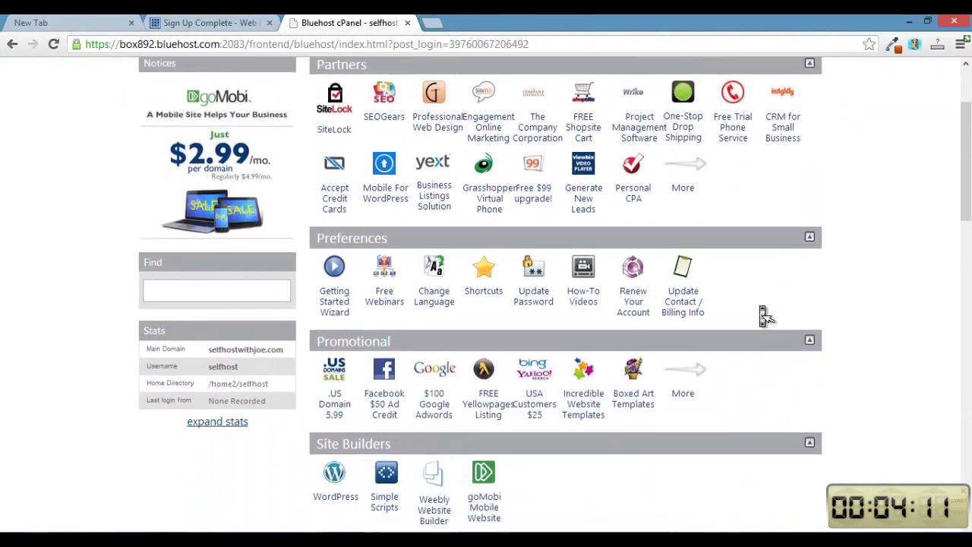
scroll(760, 308, down, 3)
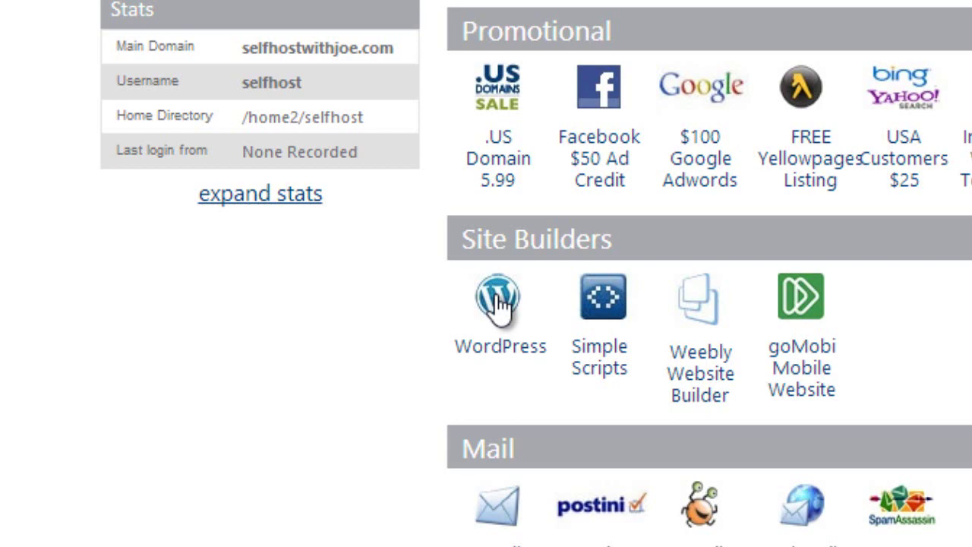
Launch the WordPress installer and pick WordPress under Blogs in the SimpleScripts Script List
click(498, 302)
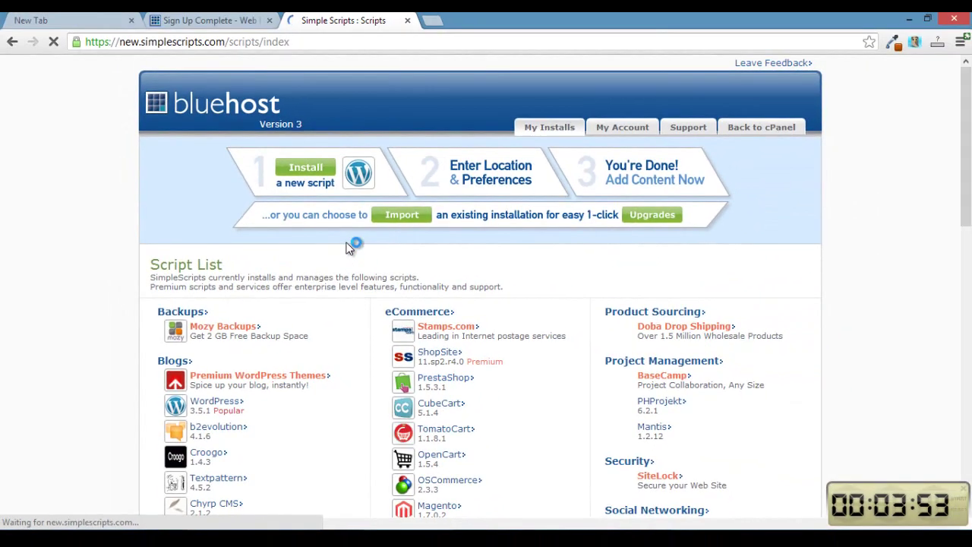
scroll(395, 325, down, 3)
scroll(352, 253, down, 1)
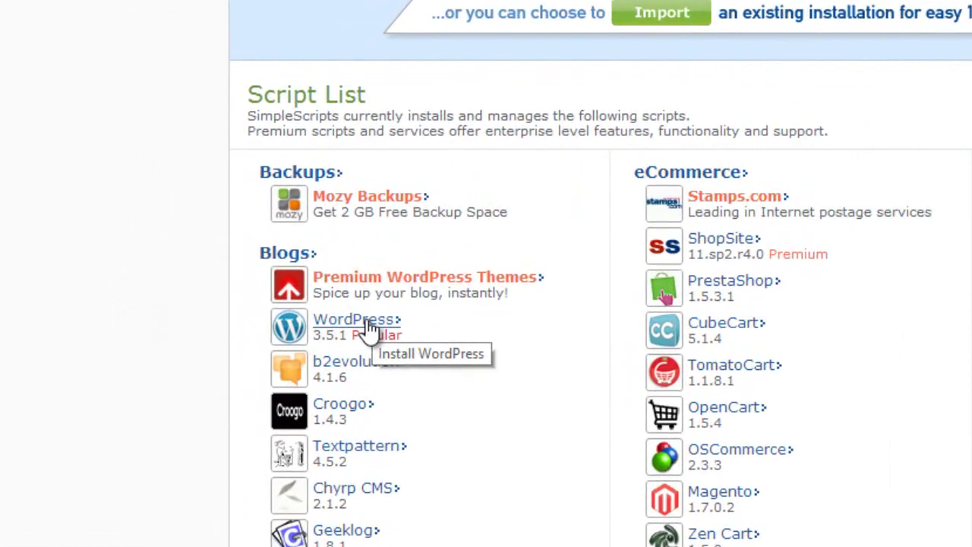
click(369, 328)
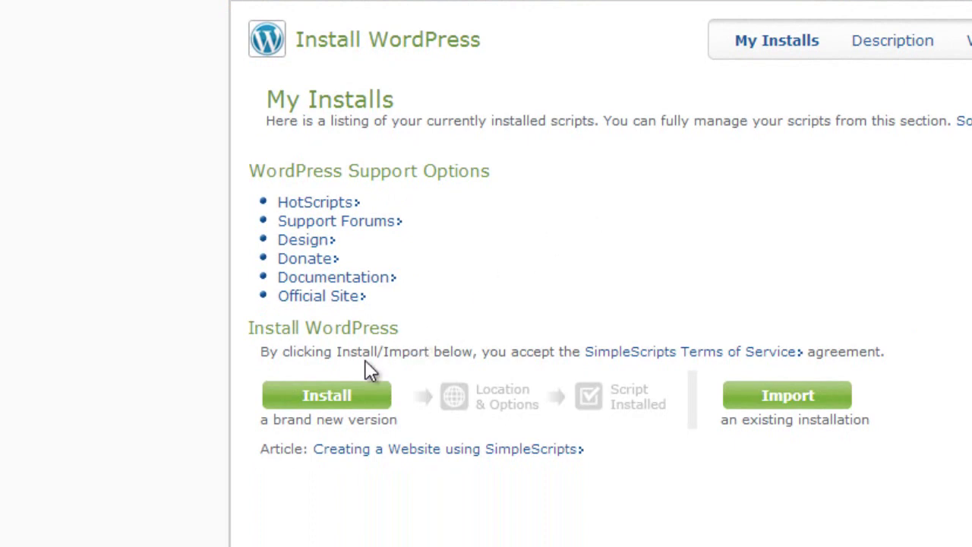
click(326, 401)
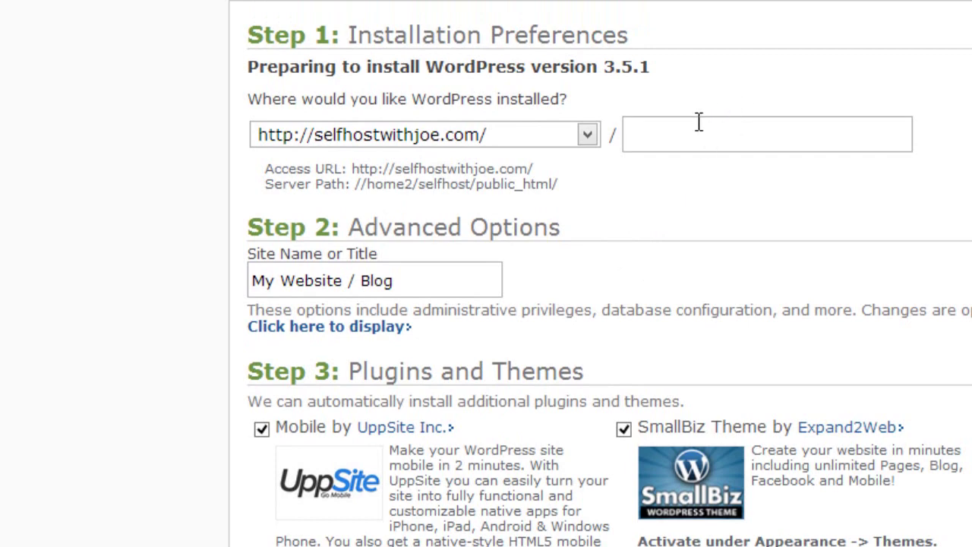
click(699, 121)
click(615, 199)
scroll(616, 199, down, 2)
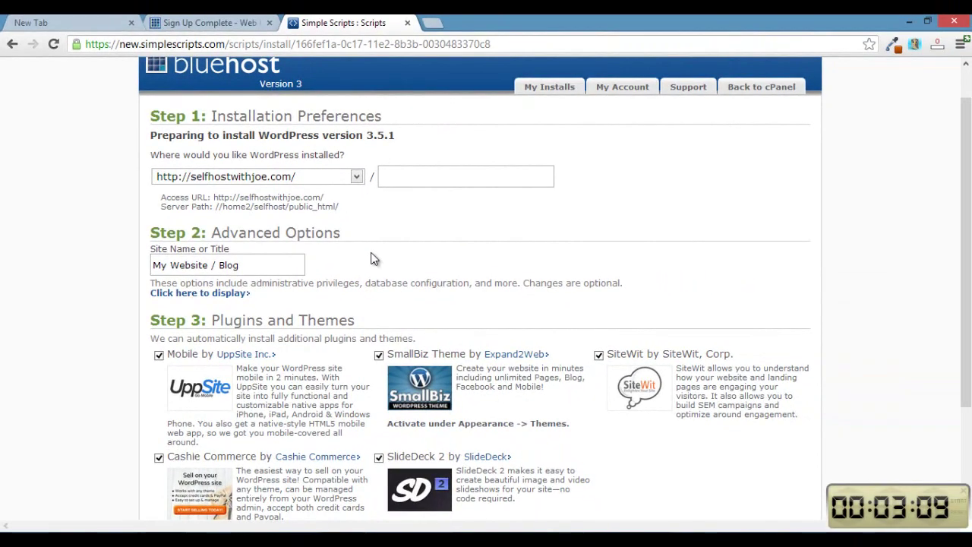
Replace the site name 'My Website / Blog' with 'Self Host With Joe'
click(265, 265)
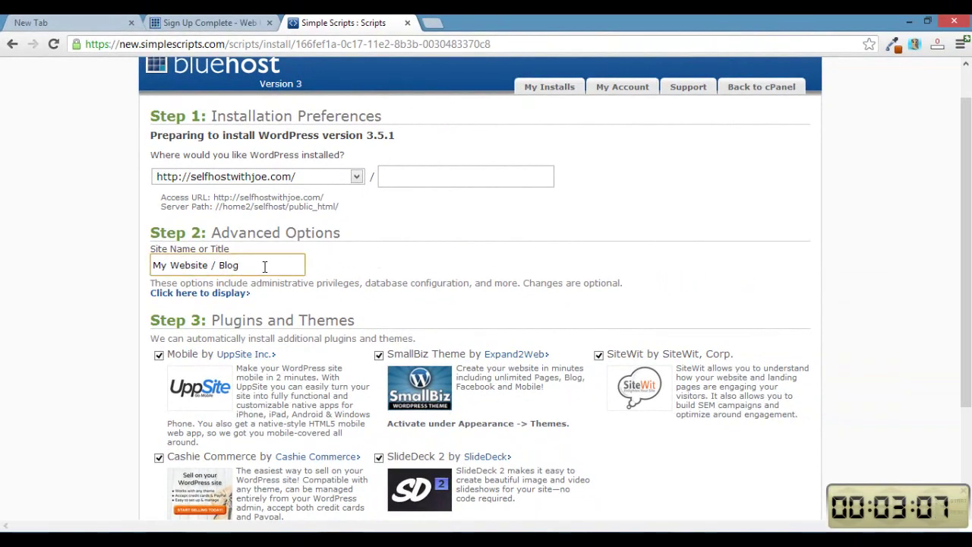
key(BackSpace)
key(BackSpace)
key(BackSpace)
key(BackSpace)
key(BackSpace)
key(BackSpace)
key(BackSpace)
key(BackSpace)
key(BackSpace)
key(BackSpace)
key(BackSpace)
key(BackSpace)
key(BackSpace)
key(BackSpace)
key(BackSpace)
key(BackSpace)
key(BackSpace)
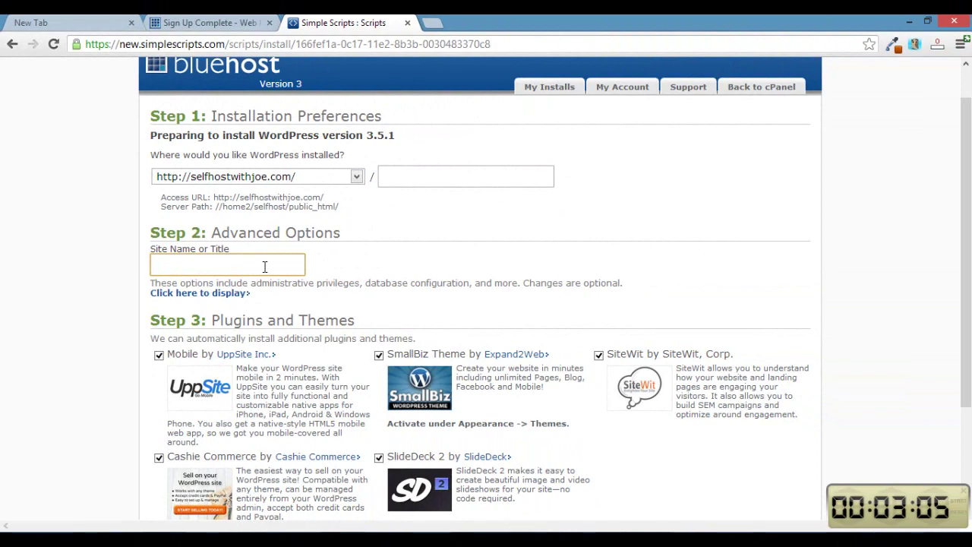
text(Self Host With )
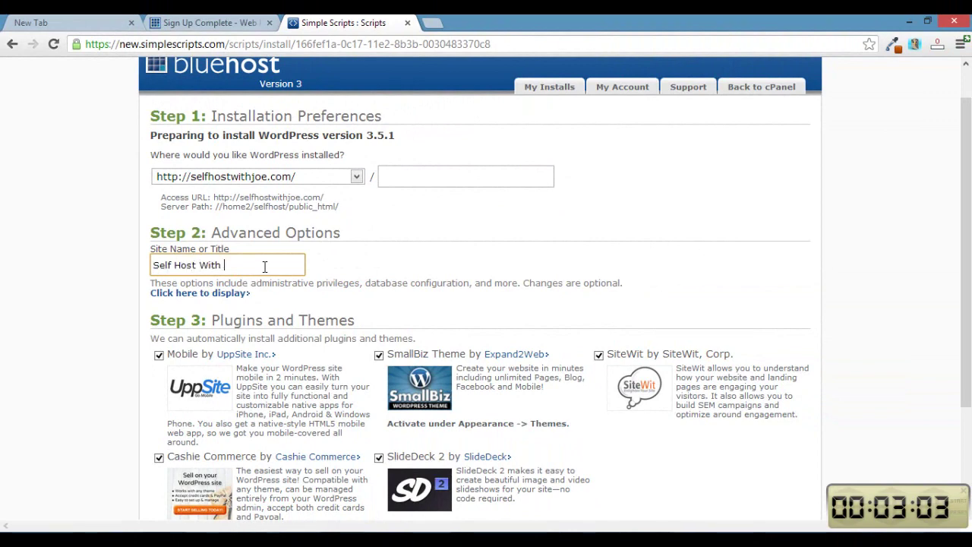
text(Joe)
scroll(158, 287, down, 1)
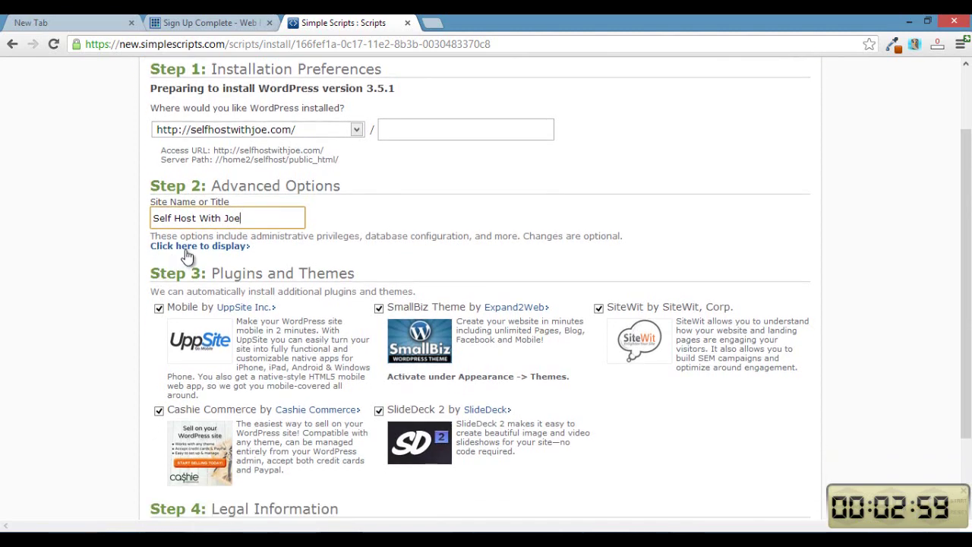
Reveal the advanced options and fill in the admin username and credential fields
click(184, 249)
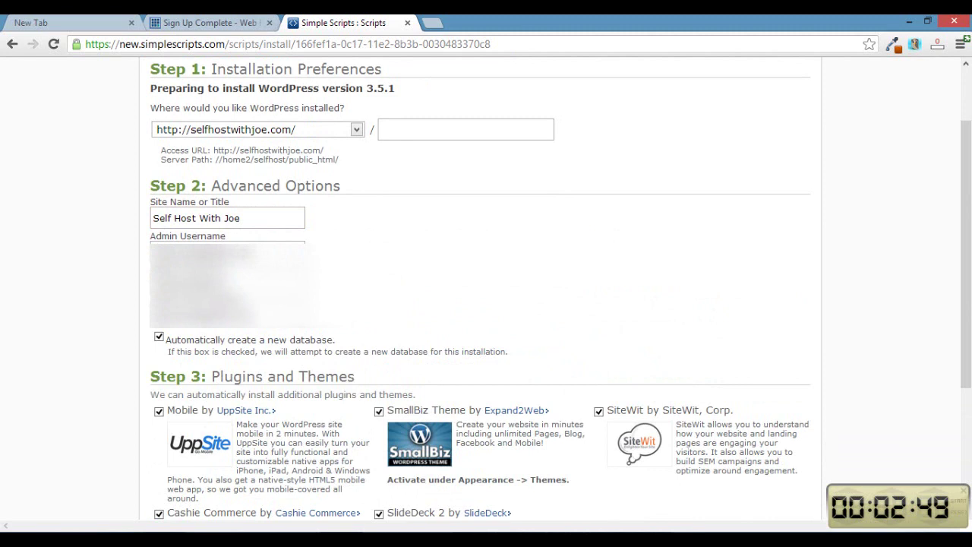
drag(221, 283, 151, 284)
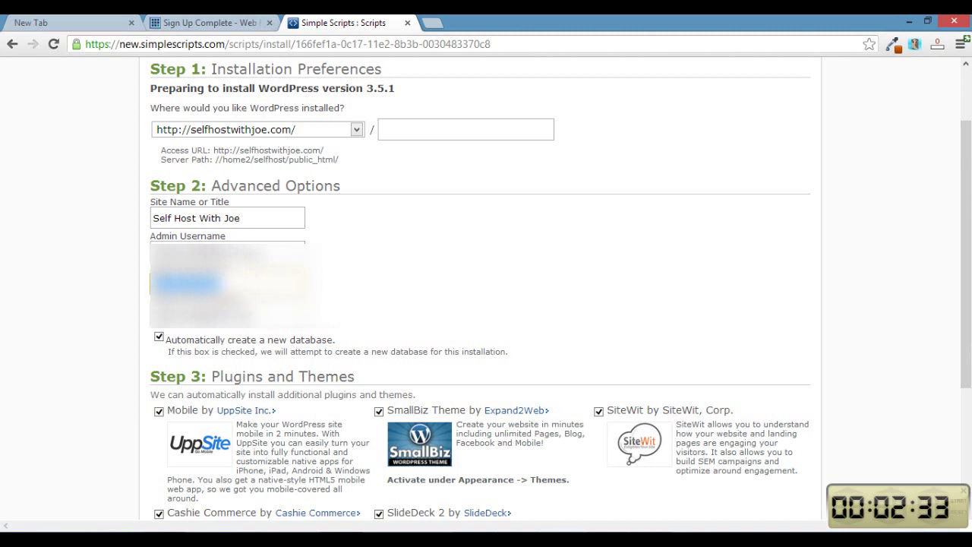
key(shift+Tab)
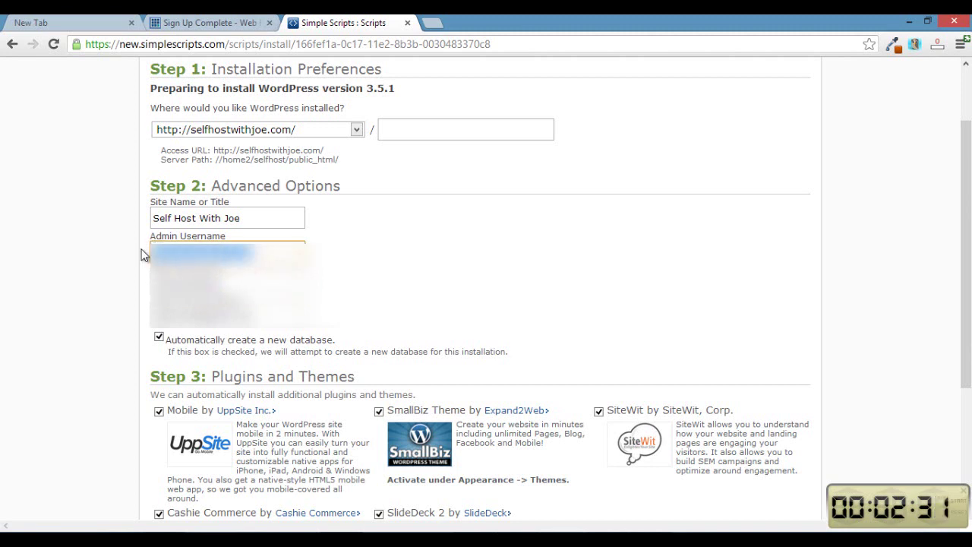
text(selfhostwithjoe)
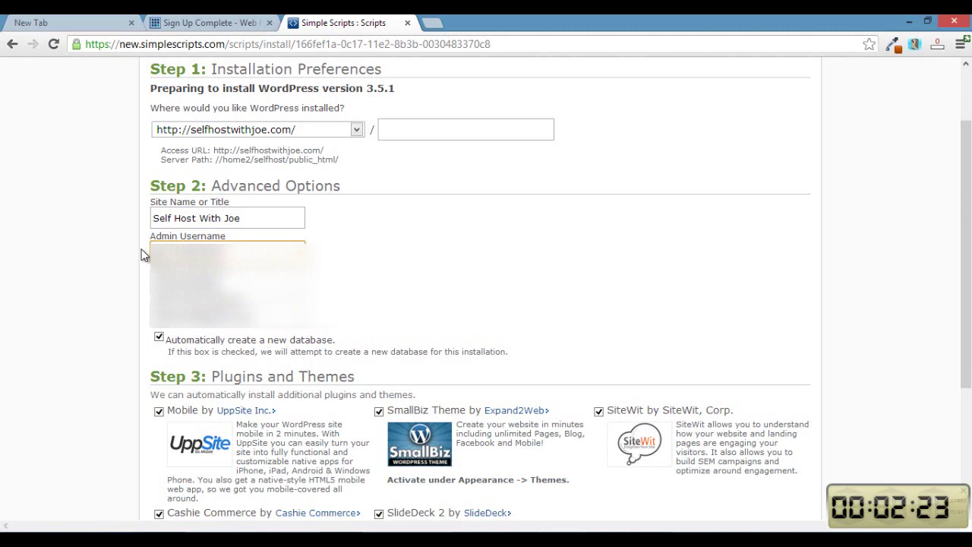
key(Tab)
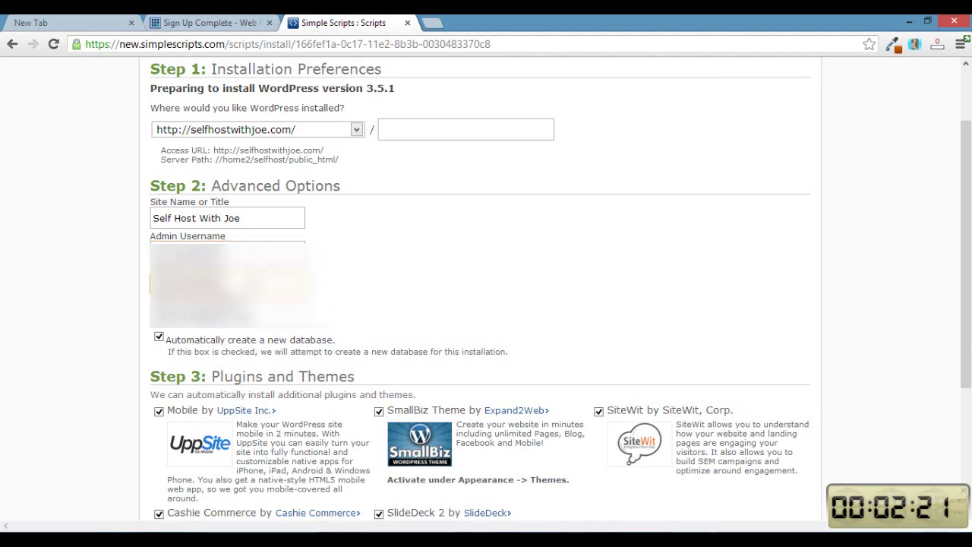
key(ctrl+a)
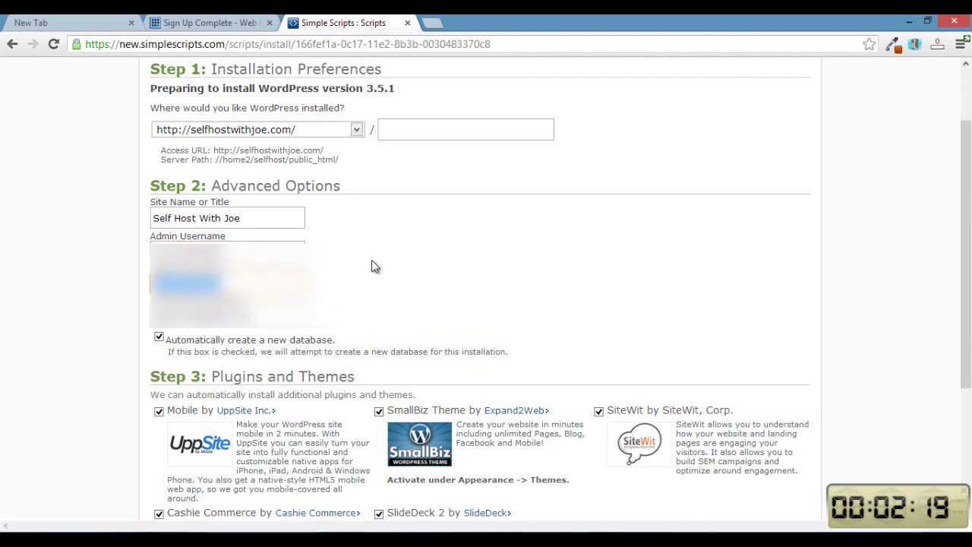
scroll(371, 260, down, 2)
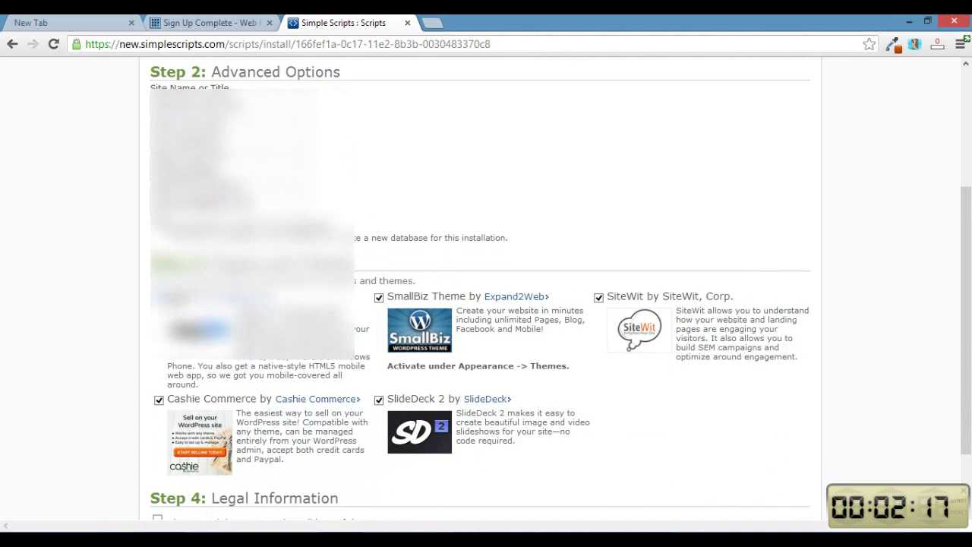
Untick SmallBiz, SiteWit, SlideDeck 2 and Cashie Commerce, accept the GPLv2 terms, and submit
click(379, 297)
click(598, 298)
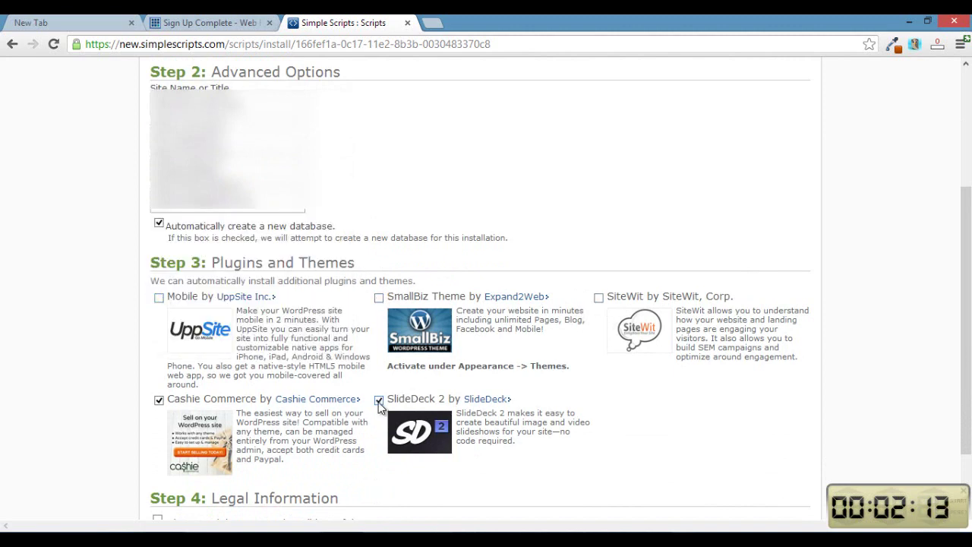
click(379, 399)
click(160, 401)
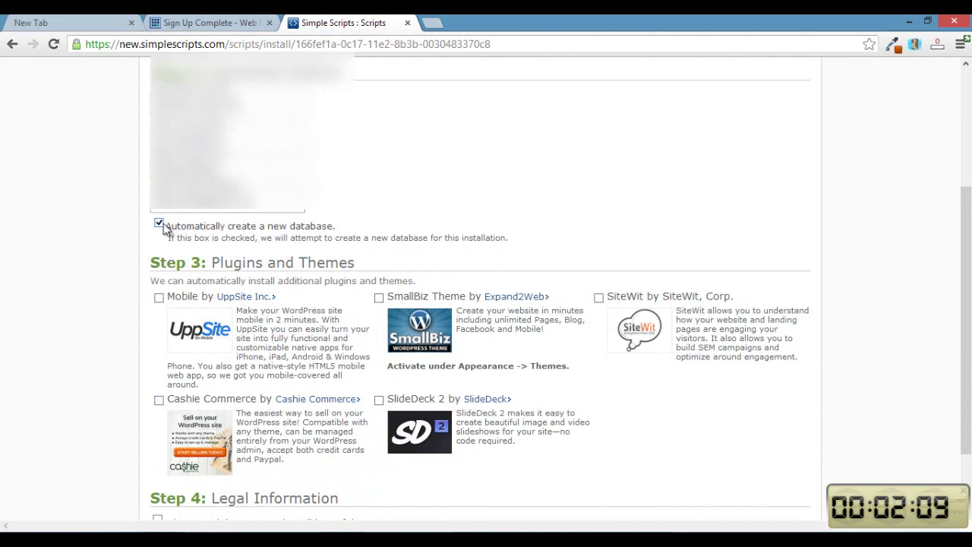
scroll(130, 263, down, 2)
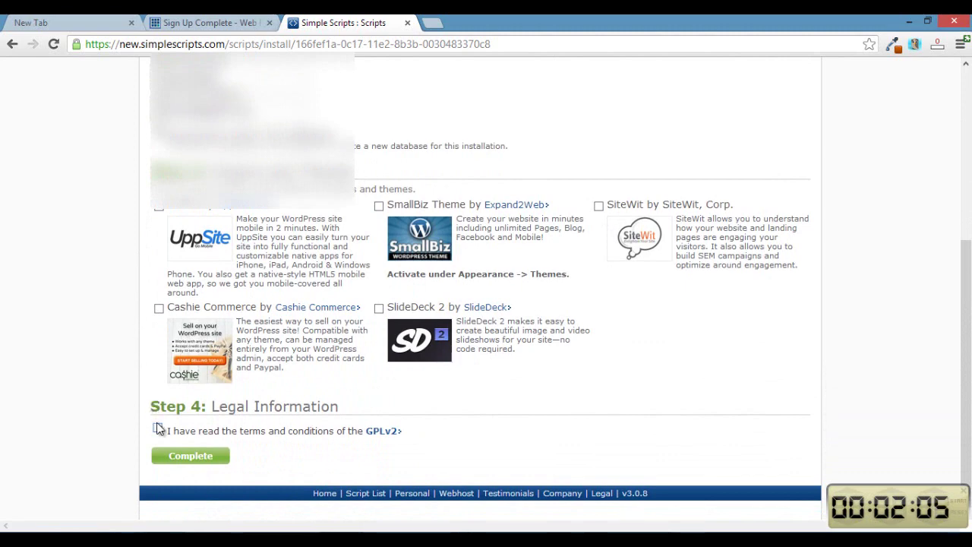
click(158, 430)
click(187, 457)
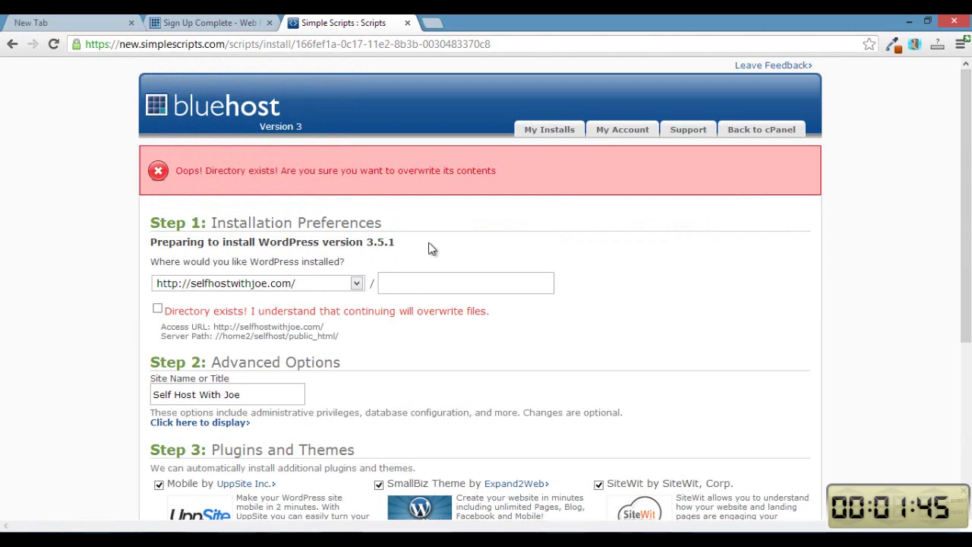
Confirm overwriting the existing directory, untick all five plugins and themes, and resubmit the install
scroll(430, 251, down, 1)
scroll(430, 253, down, 1)
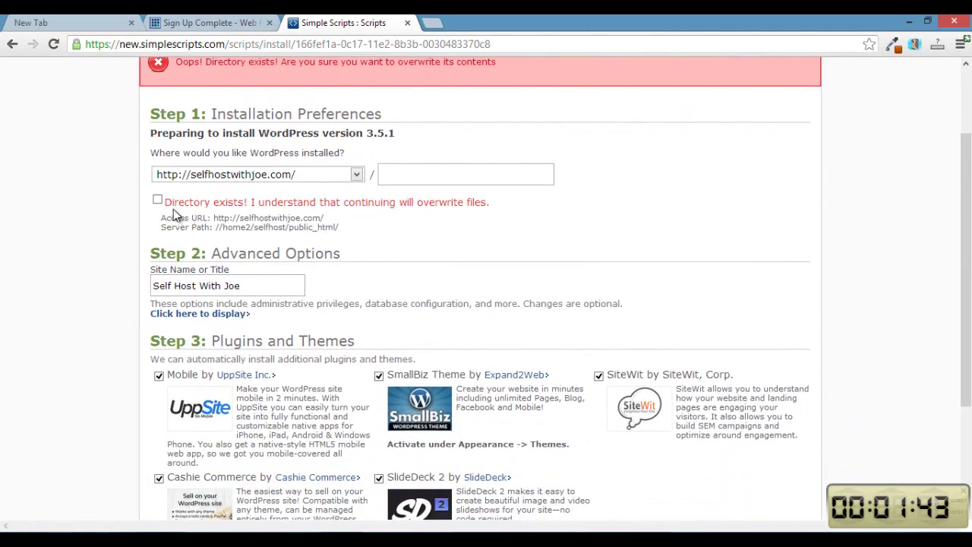
click(158, 201)
scroll(102, 214, down, 3)
click(158, 247)
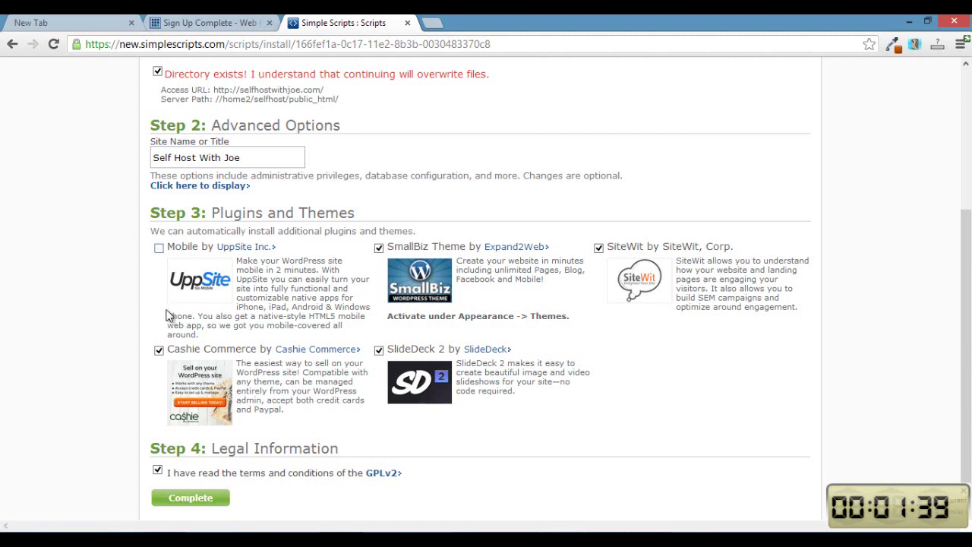
click(159, 350)
click(380, 249)
click(379, 351)
click(599, 249)
click(190, 498)
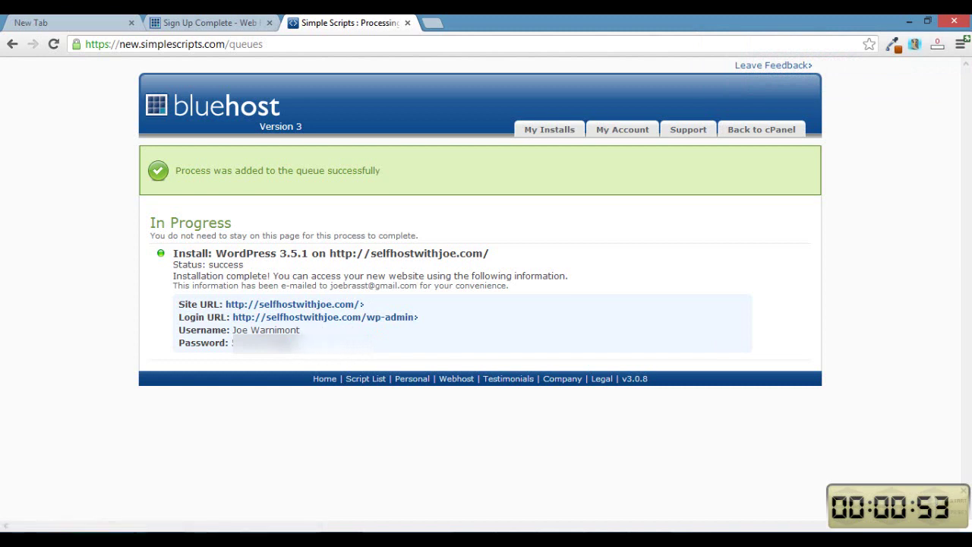
Open the new site's URL in a new tab and scroll through the Hello world! post
right_click(273, 309)
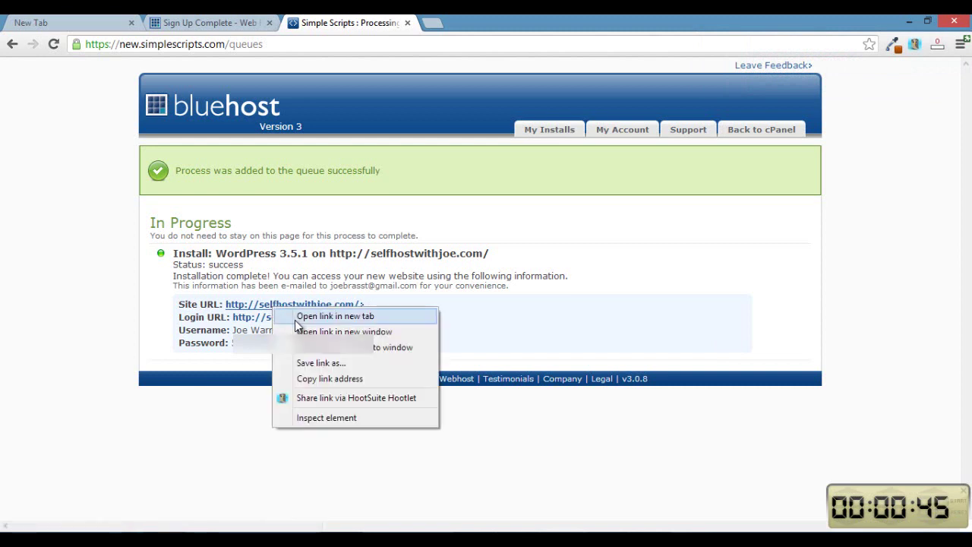
click(297, 322)
click(474, 18)
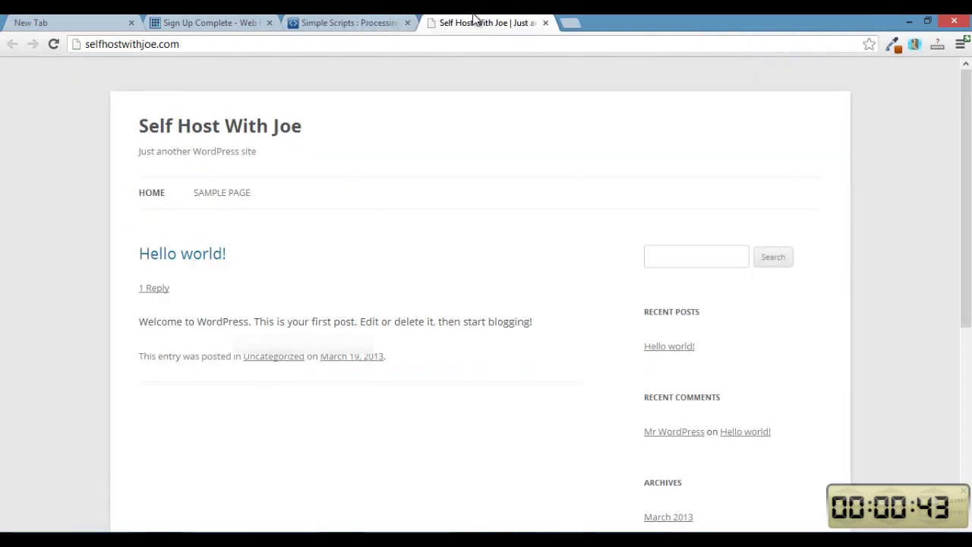
middle_click(494, 263)
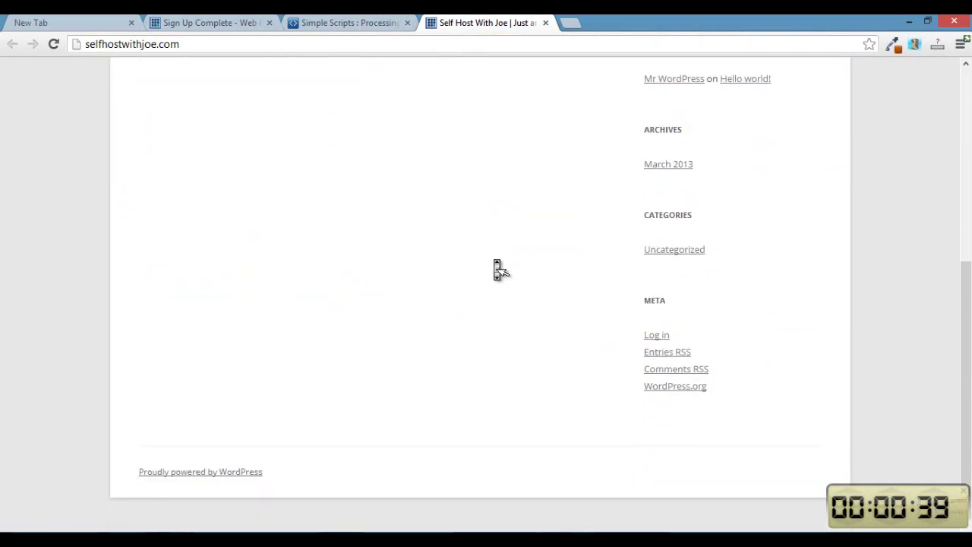
scroll(497, 270, up, 5)
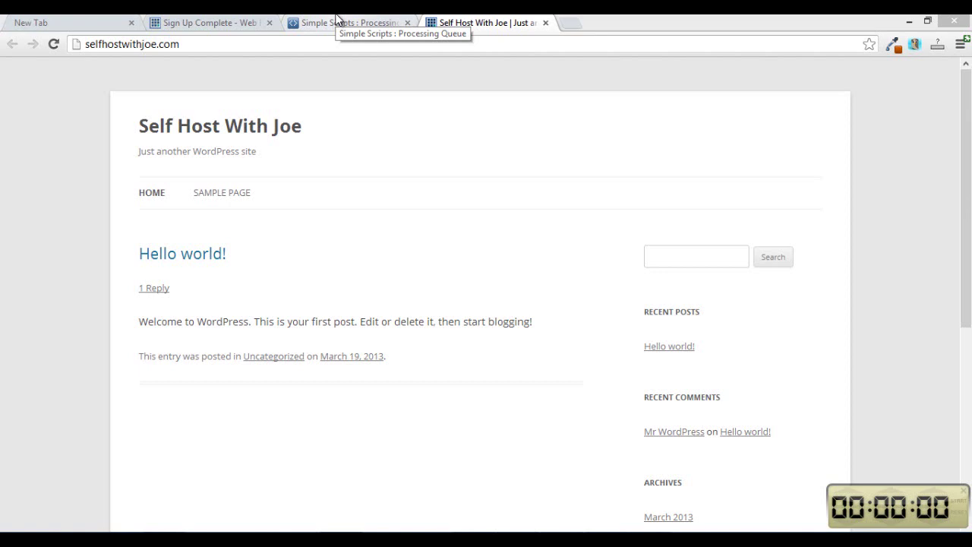
Compare the installation results page with the new site and select the site's address
click(337, 22)
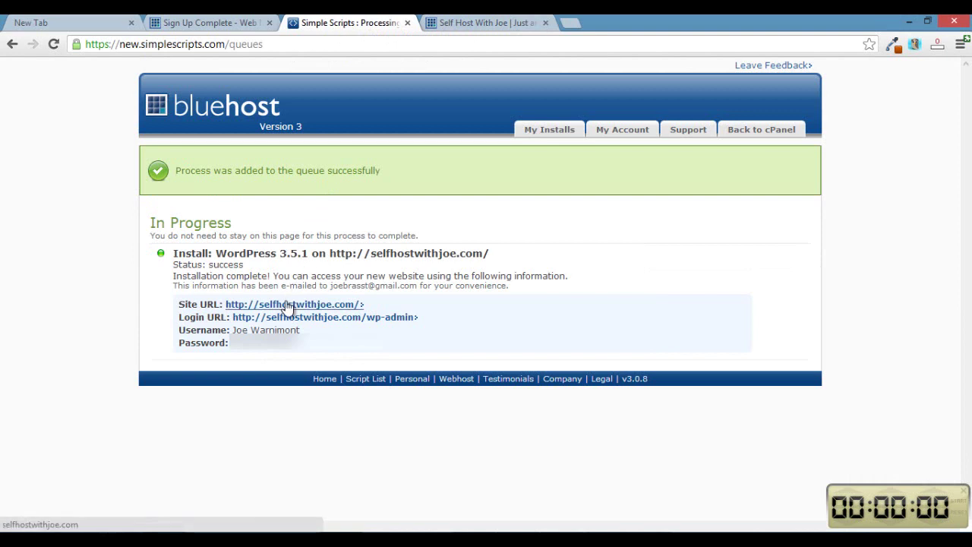
click(442, 22)
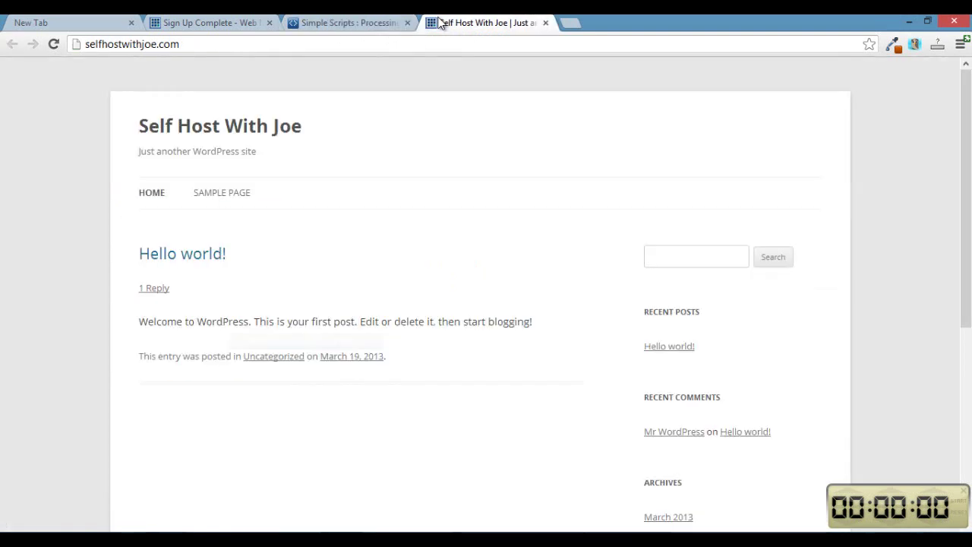
click(358, 43)
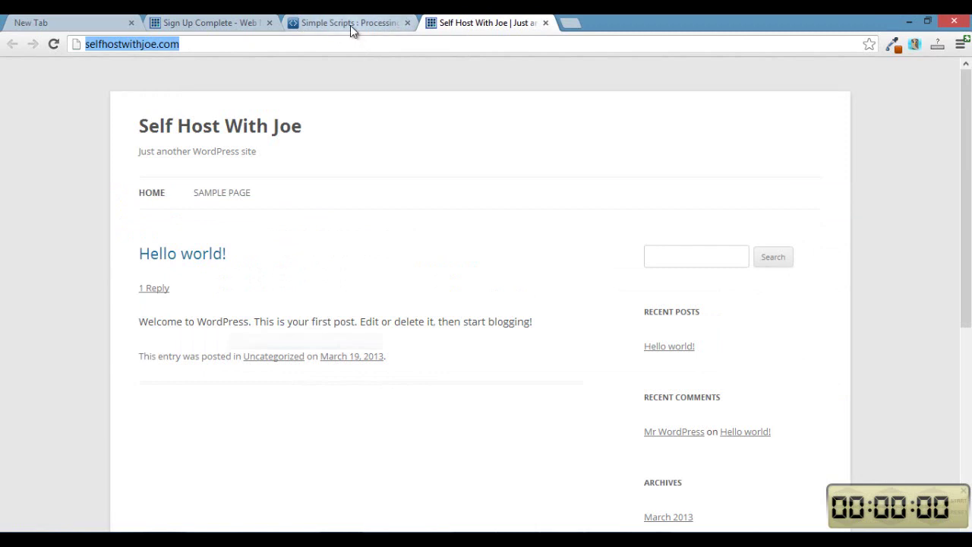
click(350, 25)
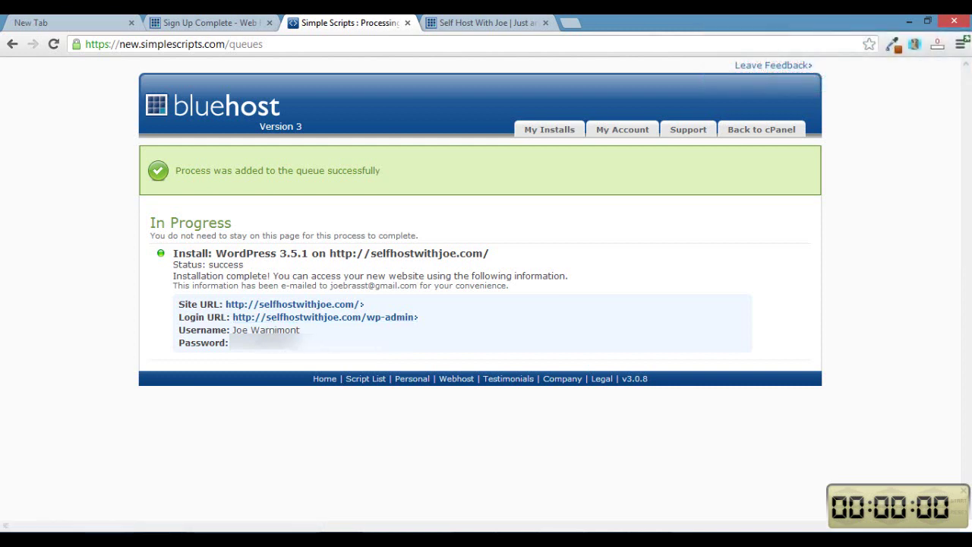
Copy the generated admin password and scroll the site down to its Meta links
double_click(266, 343)
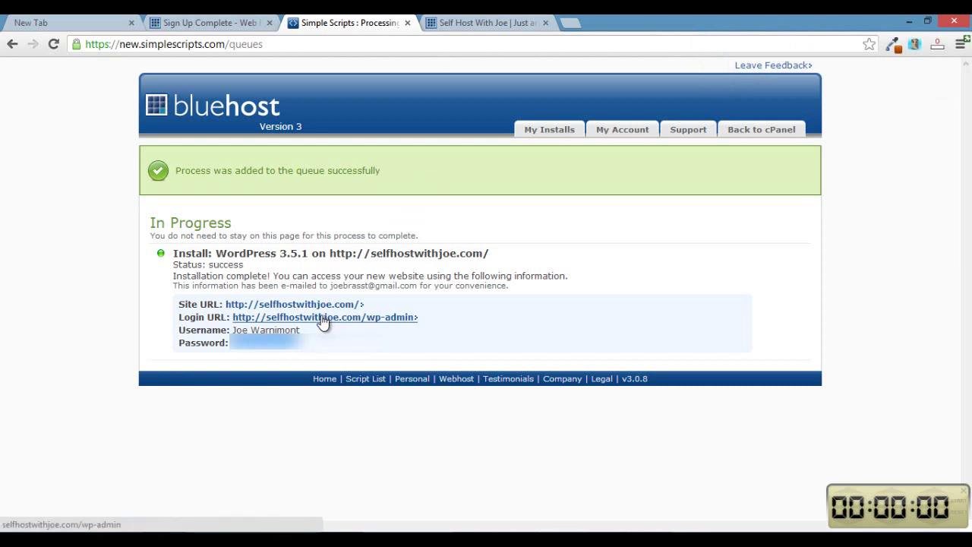
click(450, 16)
scroll(578, 345, down, 1)
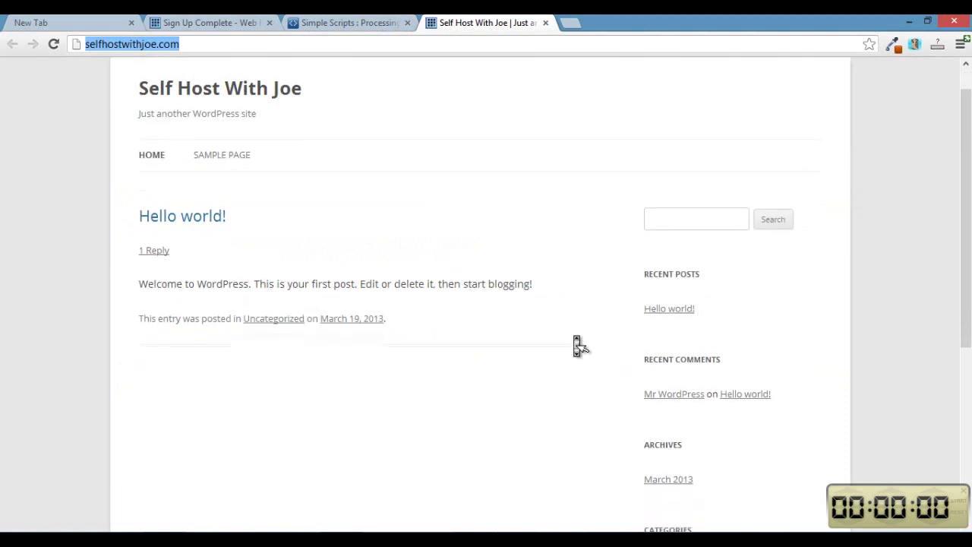
scroll(577, 346, down, 5)
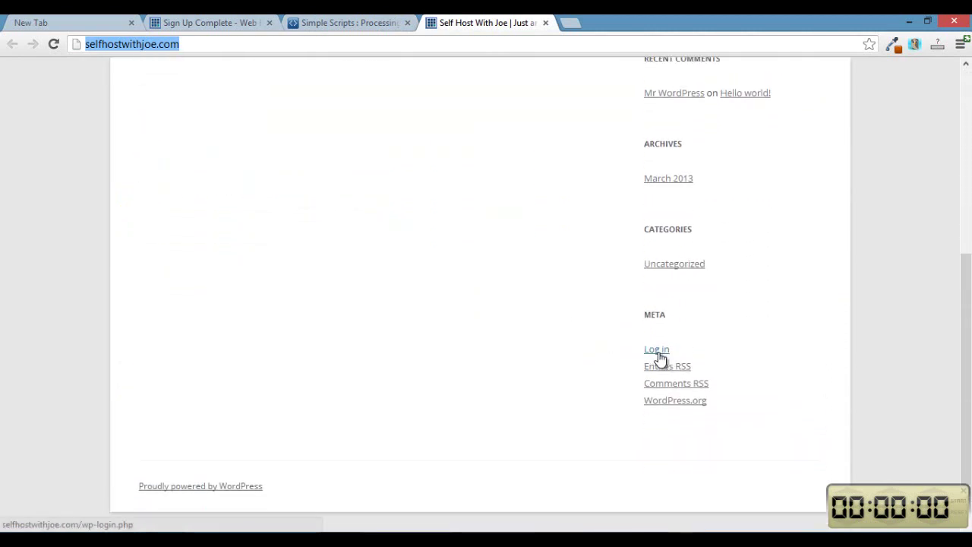
click(351, 23)
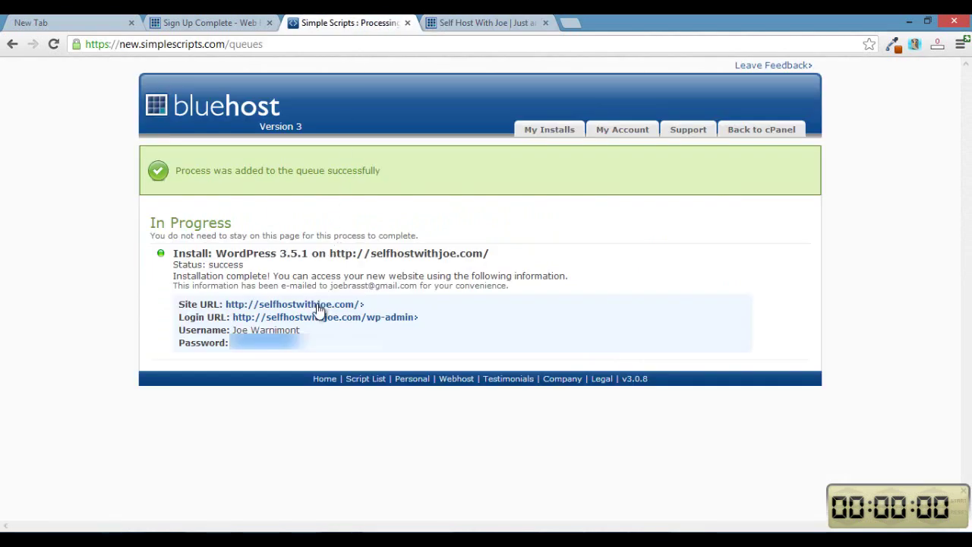
click(461, 22)
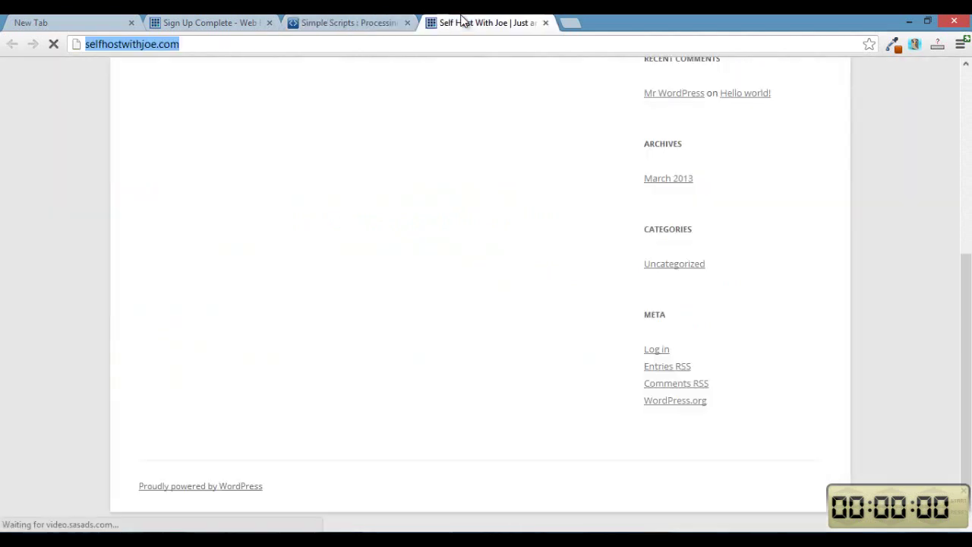
Log in to the WordPress admin with the pasted password and the admin username
click(658, 353)
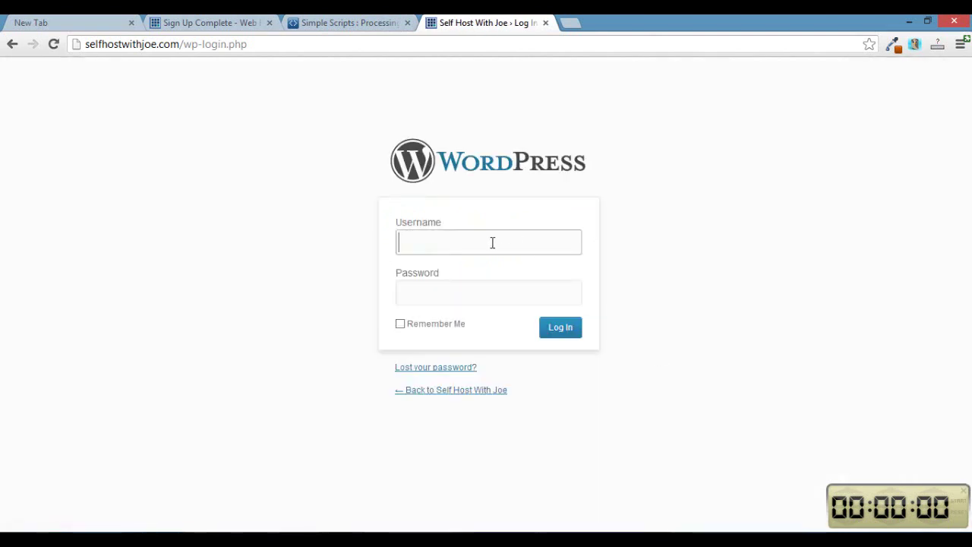
click(452, 288)
key(ctrl+v)
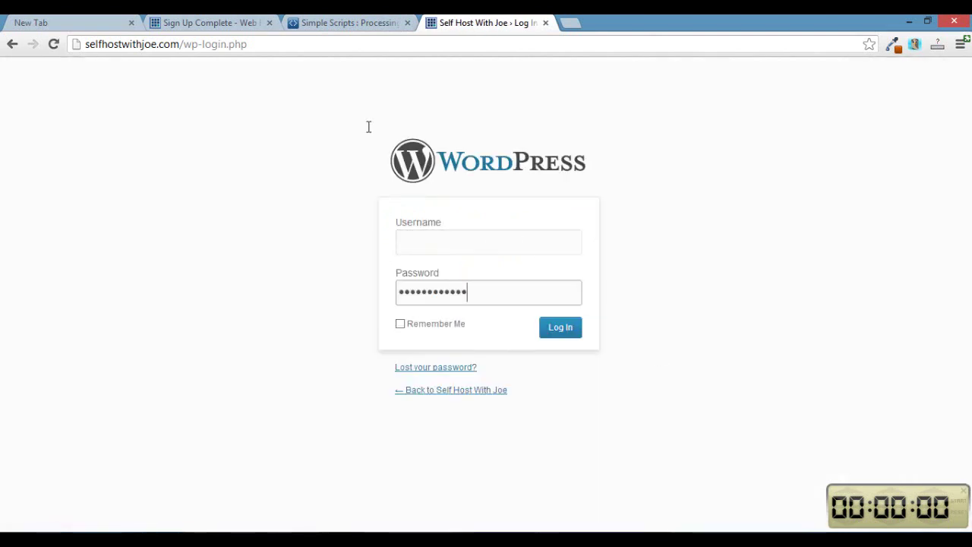
click(417, 231)
text(Joe )
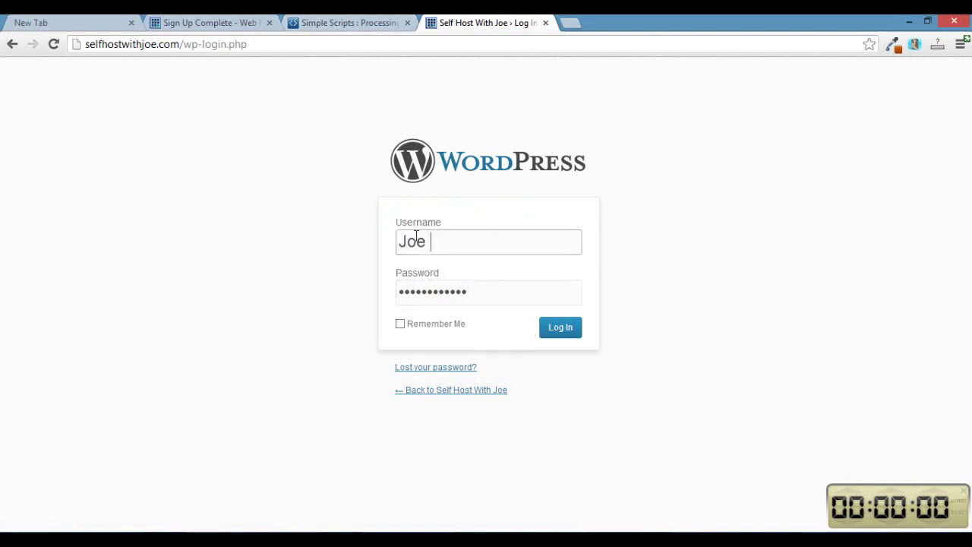
text(Warnimont)
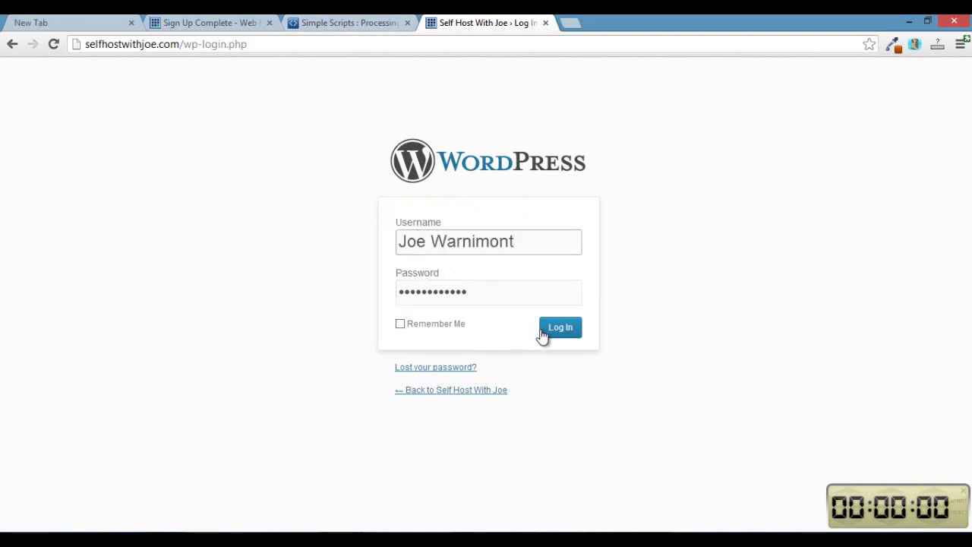
click(543, 334)
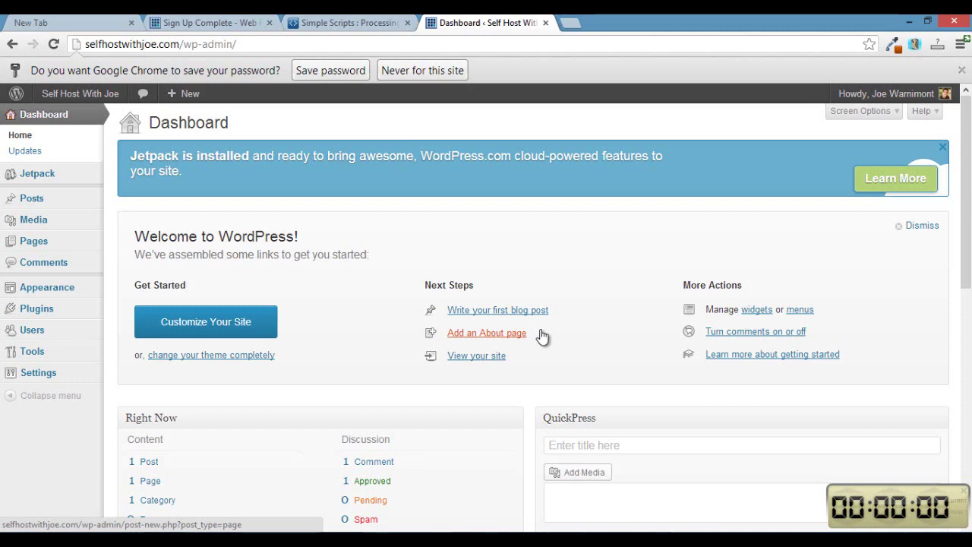
Create a new post titled 'Wordpress Tutorial' via Posts > Add New
mouse_move(78, 205)
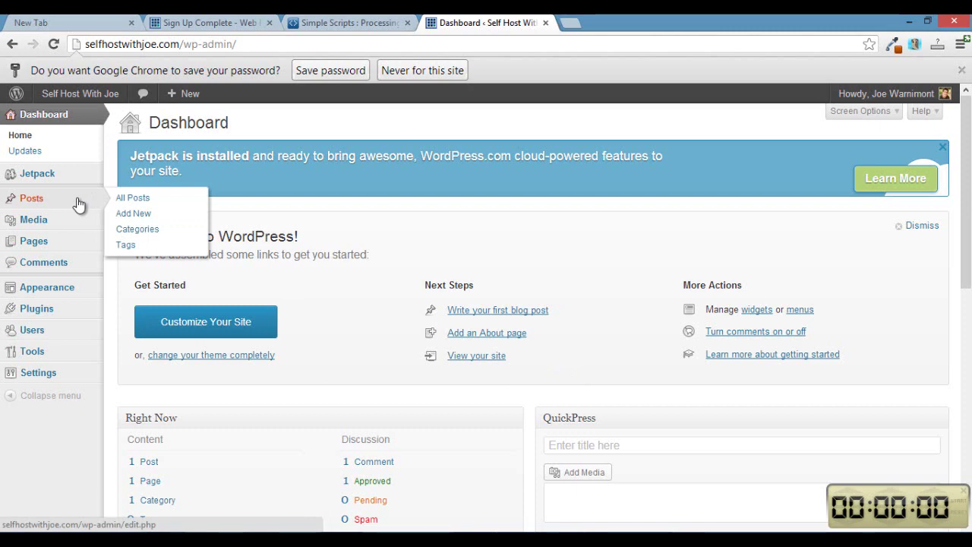
click(135, 220)
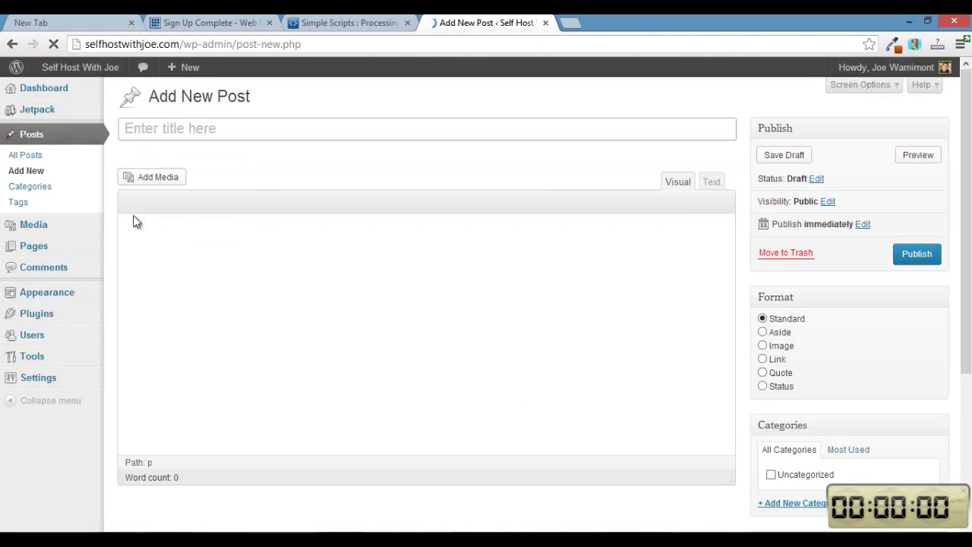
click(171, 127)
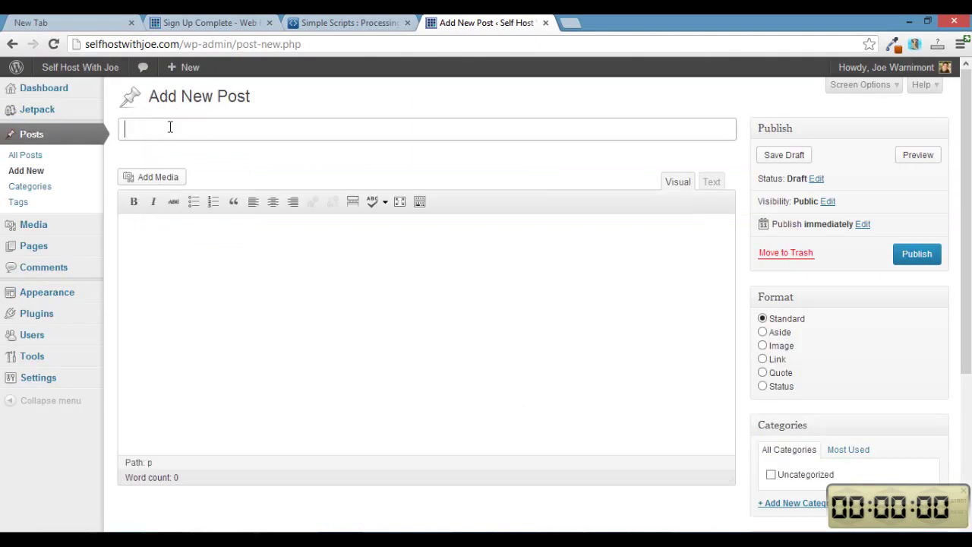
click(179, 239)
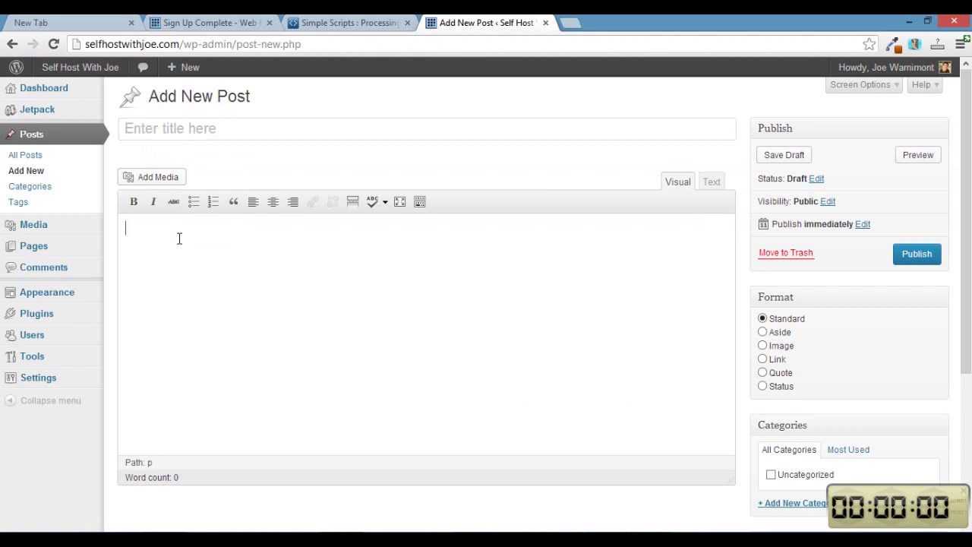
click(170, 129)
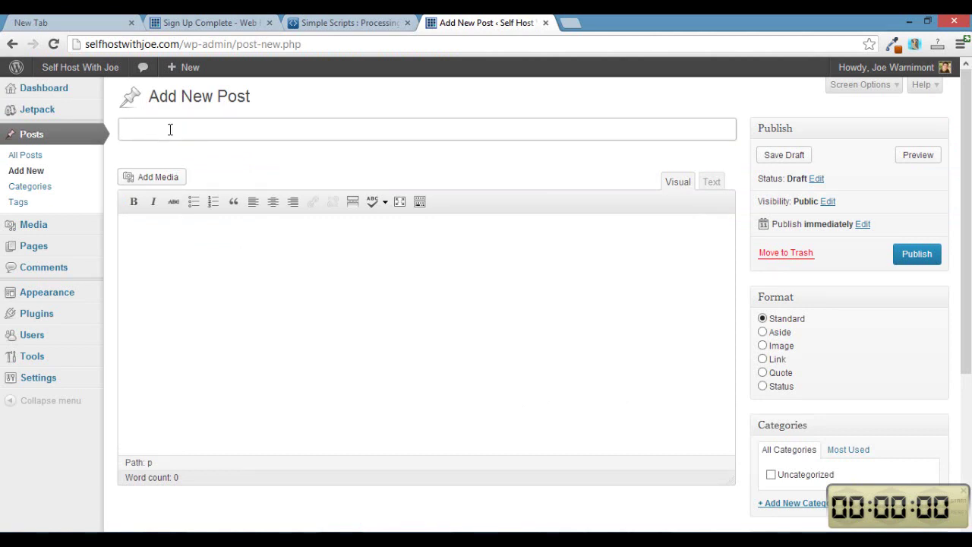
text(Wordpress Tutorial)
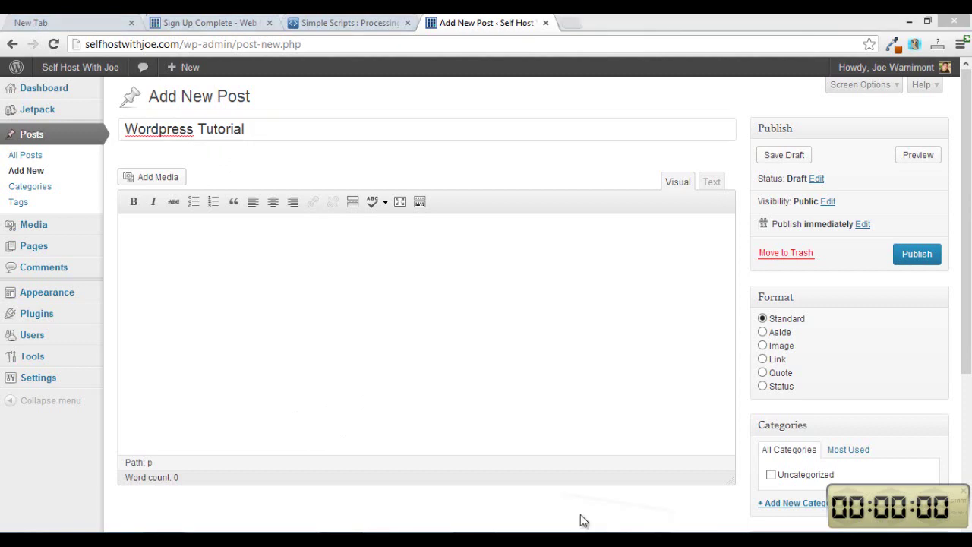
Paste the prepared tutorial text from Notepad into the post body and publish it
key(alt+Tab)
key(ctrl+a)
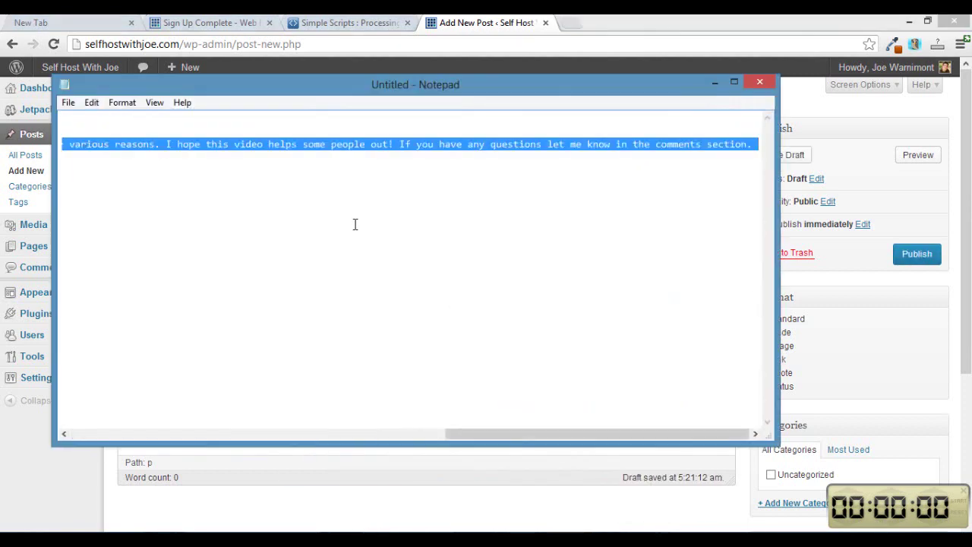
key(alt+Tab)
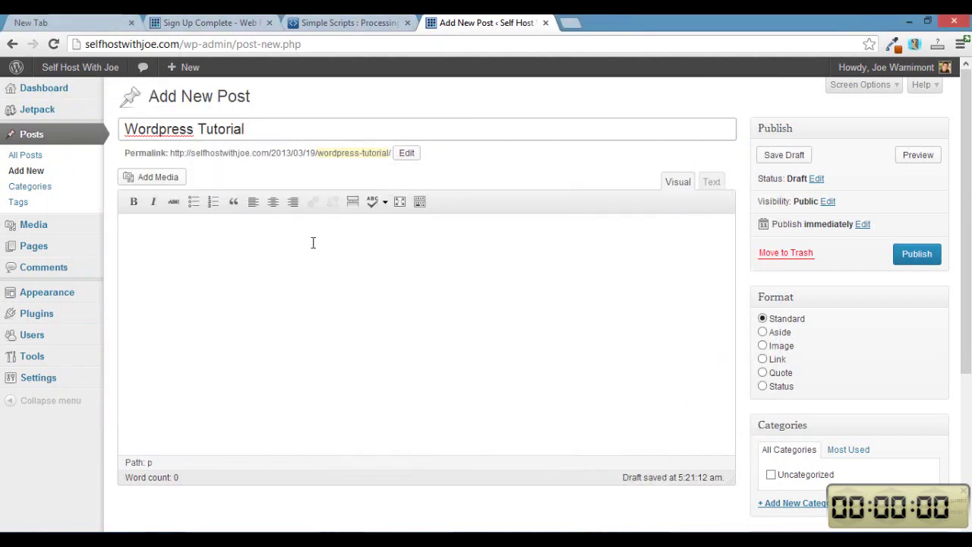
text(Hello everyone,  This tutorial will walk your through how to setup a self-hosted Wordpress website in under five minutes. Bluehost is my recommended hosting company for various reasons. I hope this video helps some people out! If you have any questions let me know in the comments section.)
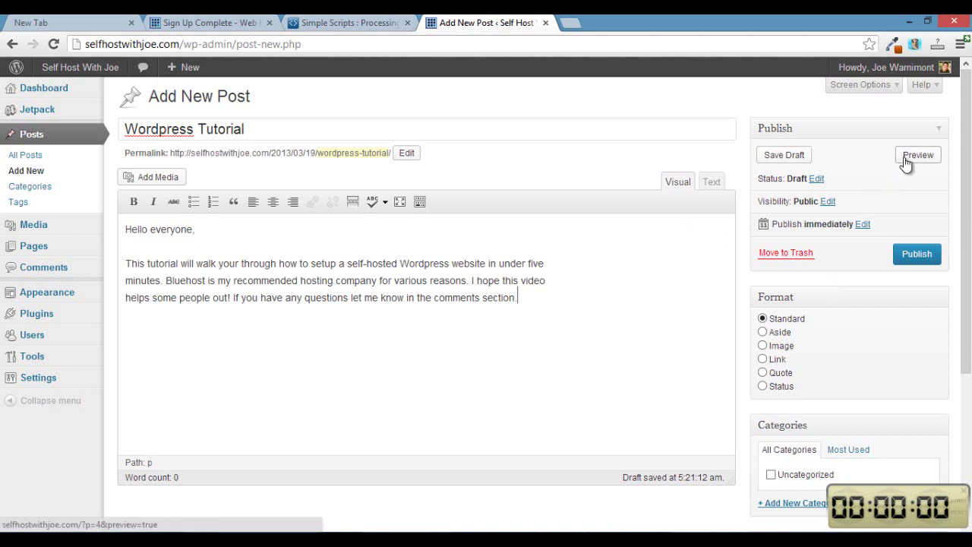
click(910, 258)
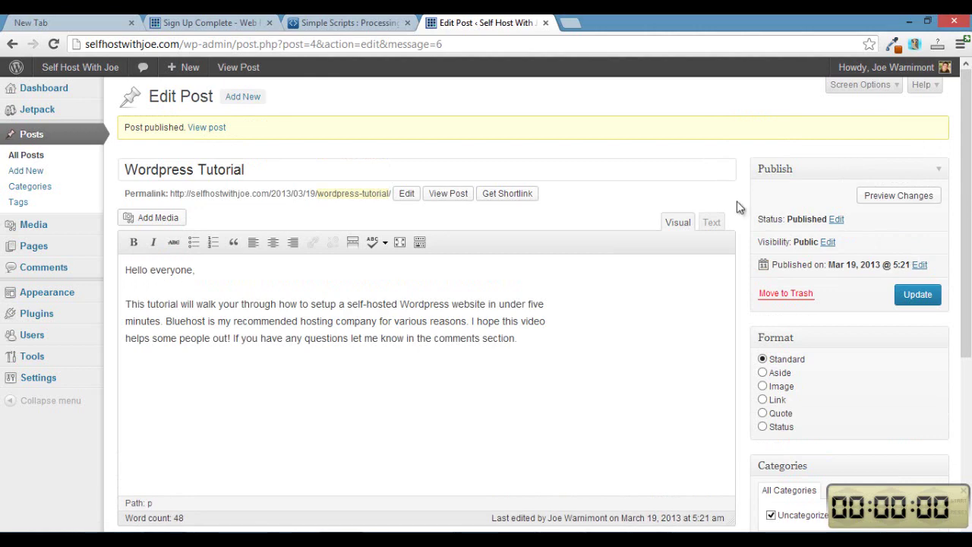
View the published 'Wordpress Tutorial' post on the live site and scroll through it
click(448, 193)
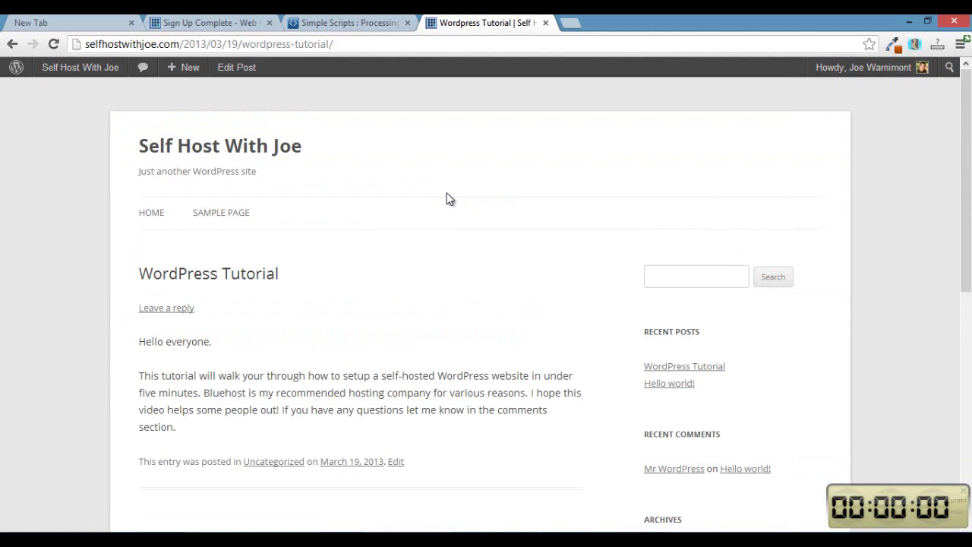
scroll(448, 199, down, 2)
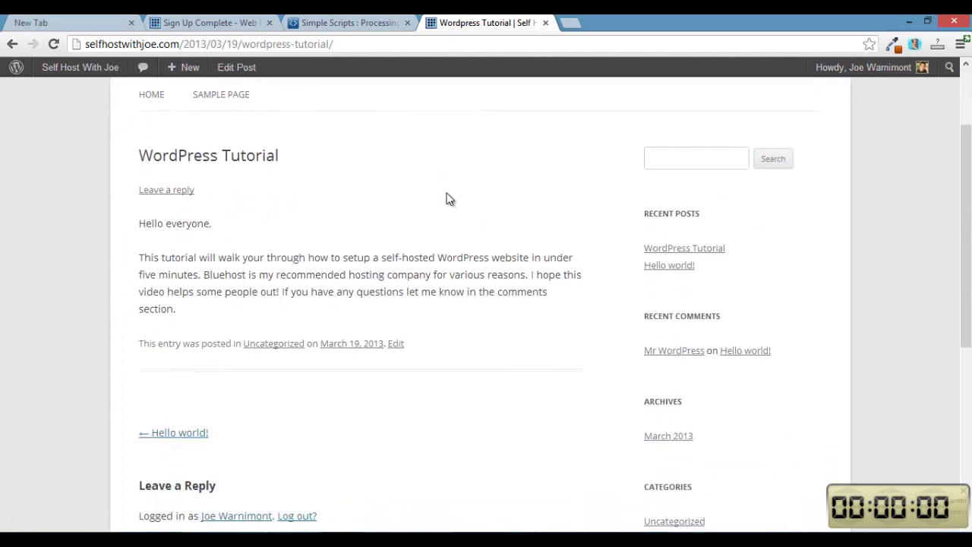
scroll(448, 199, up, 2)
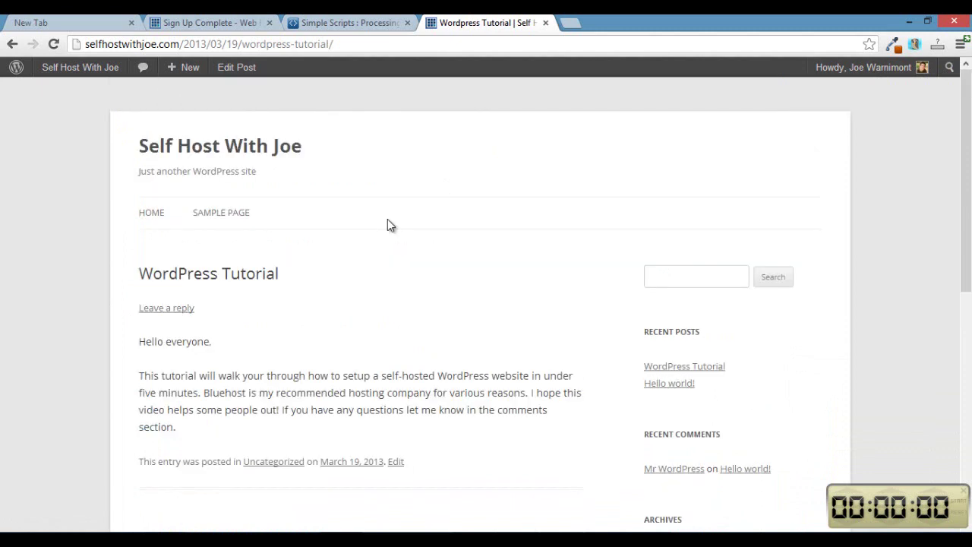